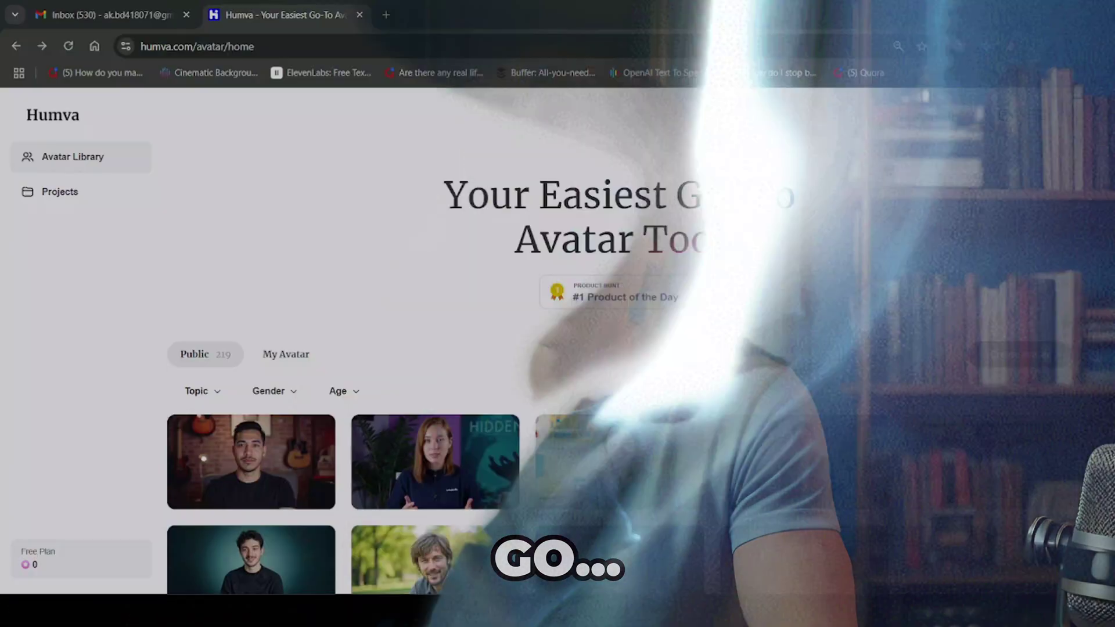
Scroll the avatar library, then sign in with Google so the Unlimited Plan replaces the Free Plan.
scroll(620, 395, down, 12)
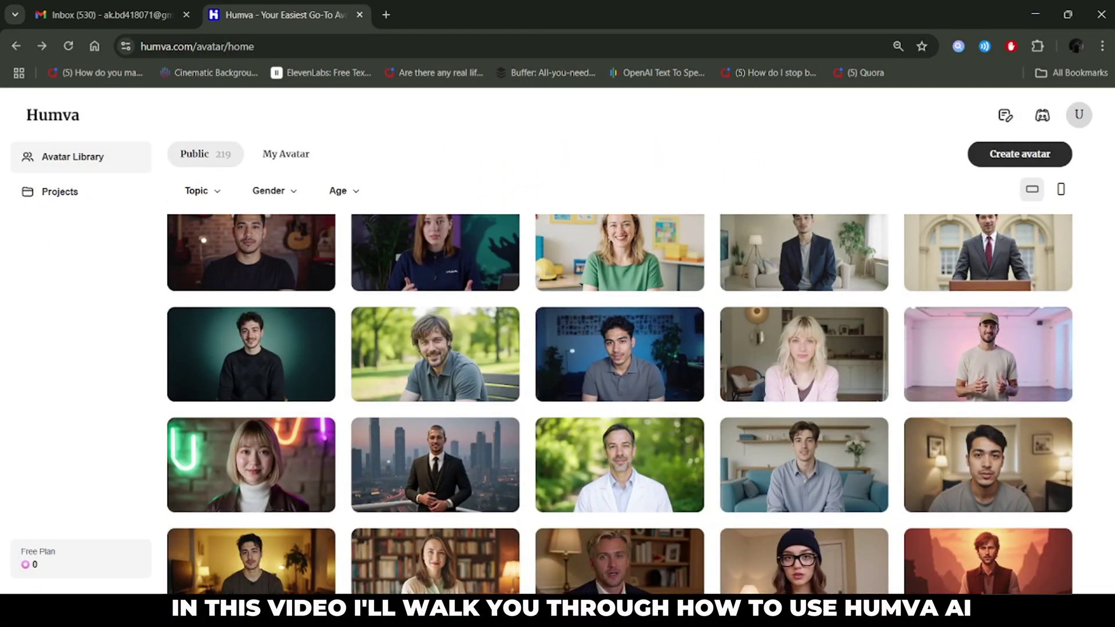
scroll(619, 395, down, 5)
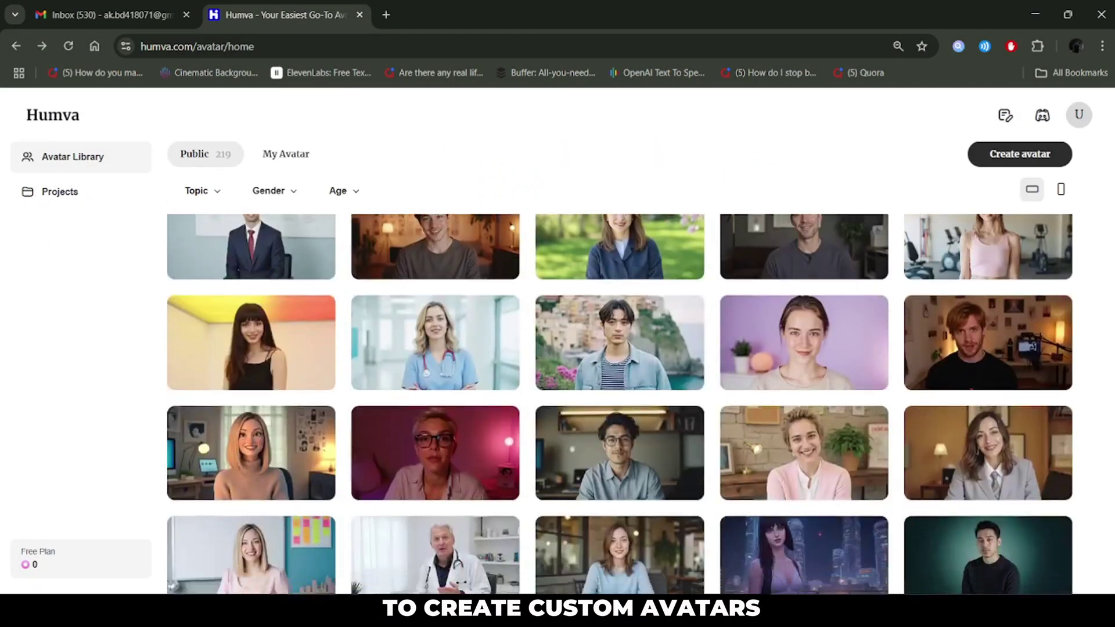
scroll(619, 395, down, 6)
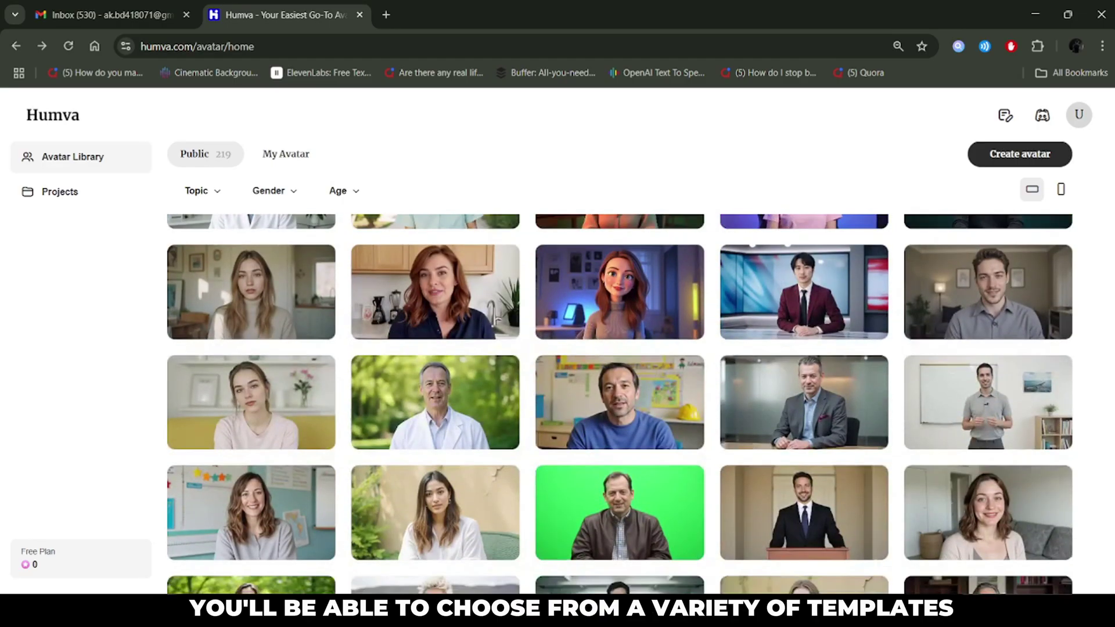
scroll(620, 394, down, 6)
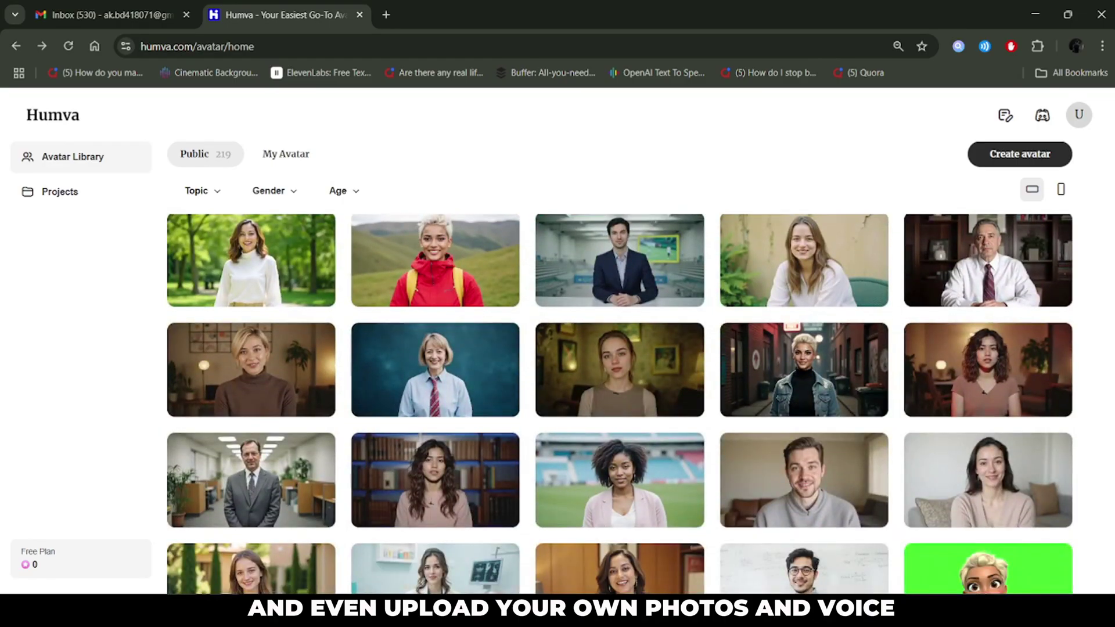
scroll(619, 395, down, 9)
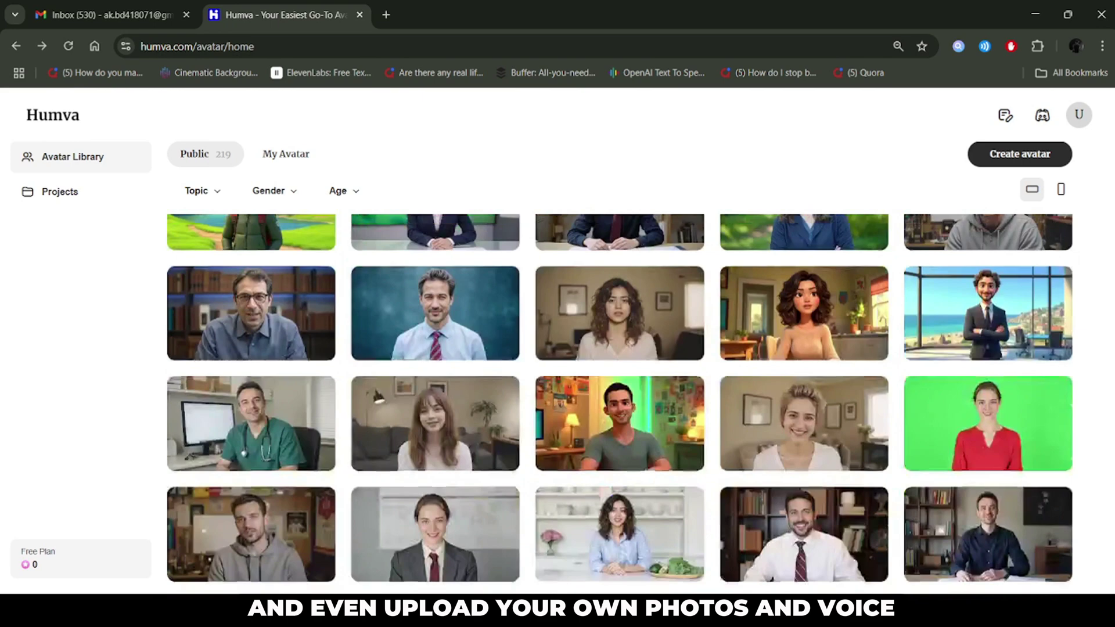
scroll(620, 394, down, 12)
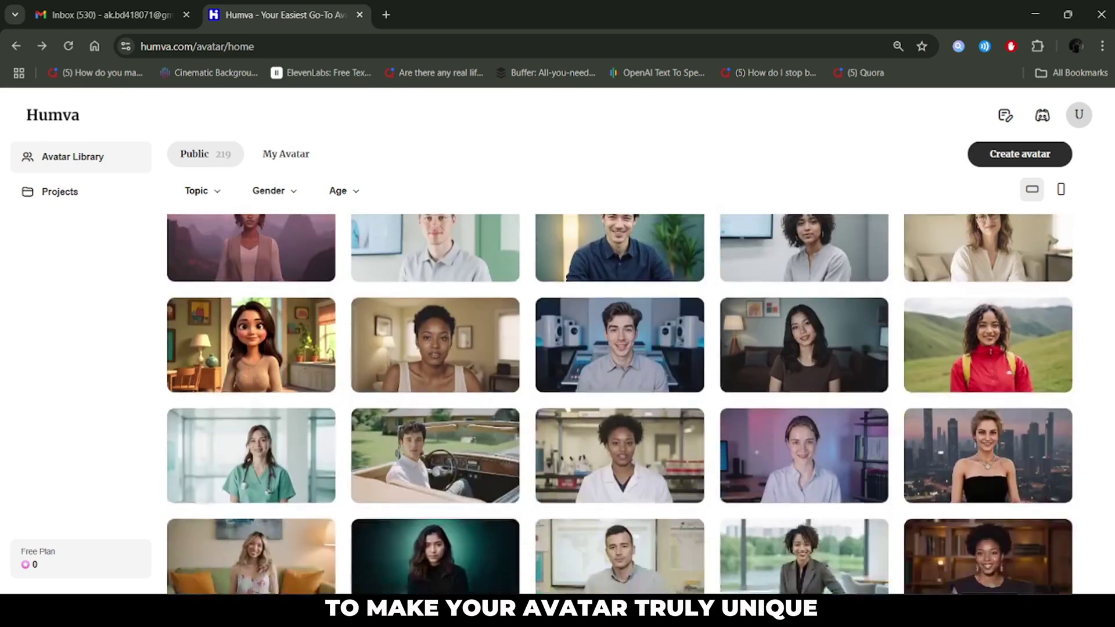
scroll(620, 403, down, 10)
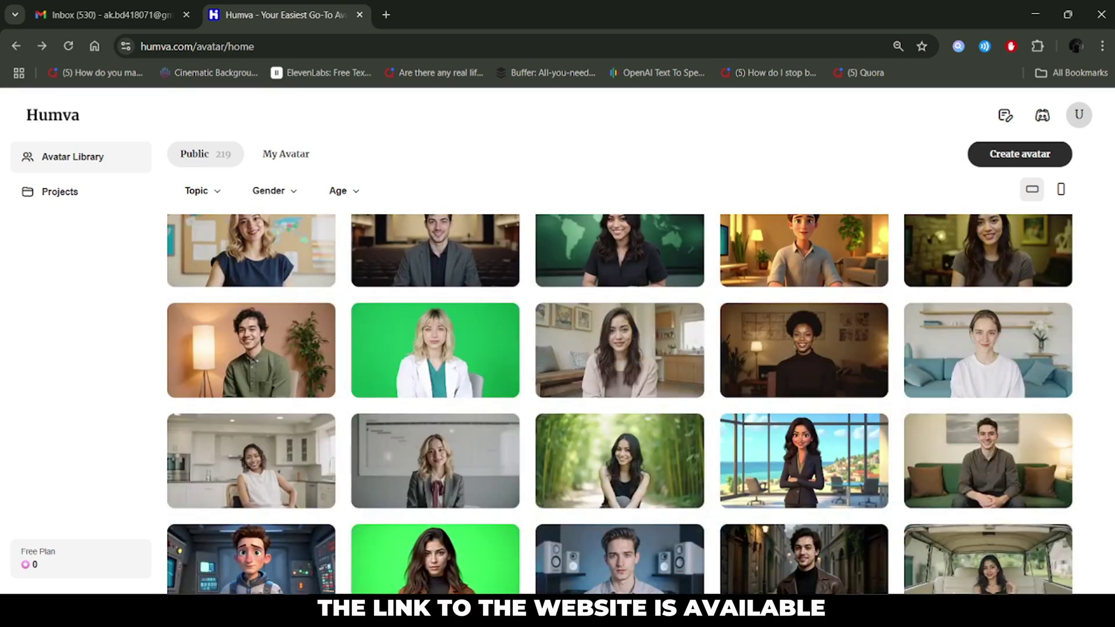
scroll(620, 404, down, 10)
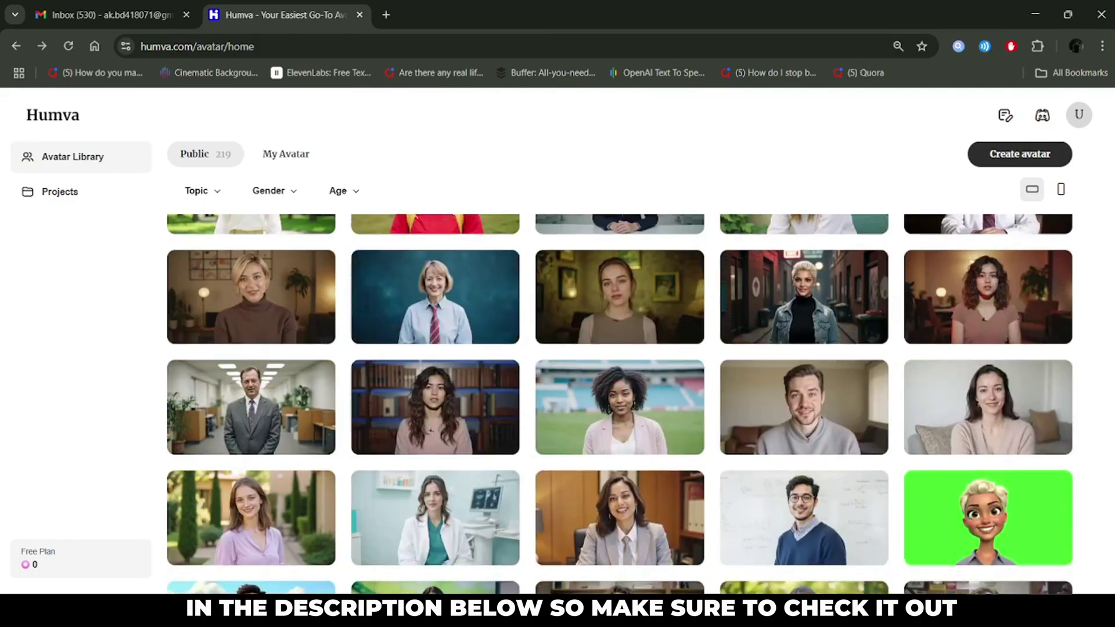
scroll(620, 404, up, 15)
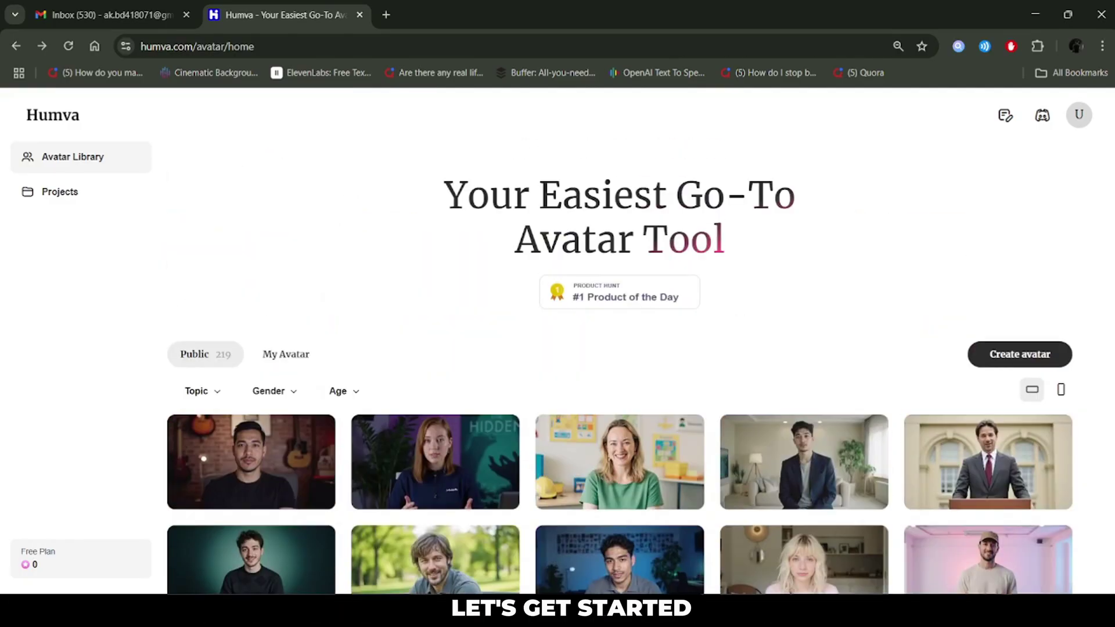
click(1077, 118)
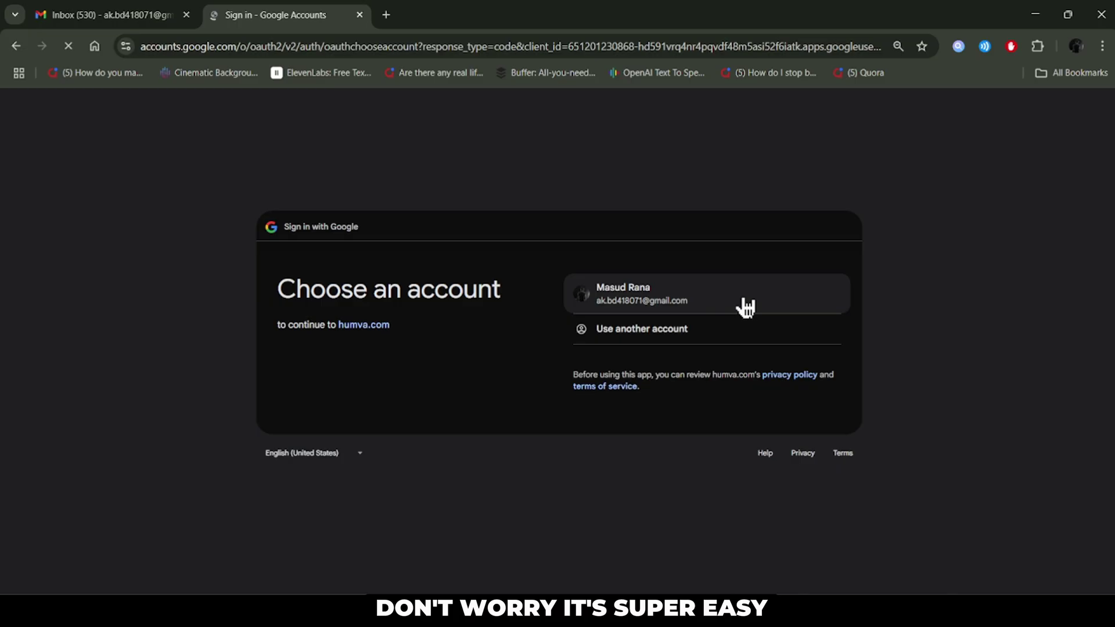
click(745, 298)
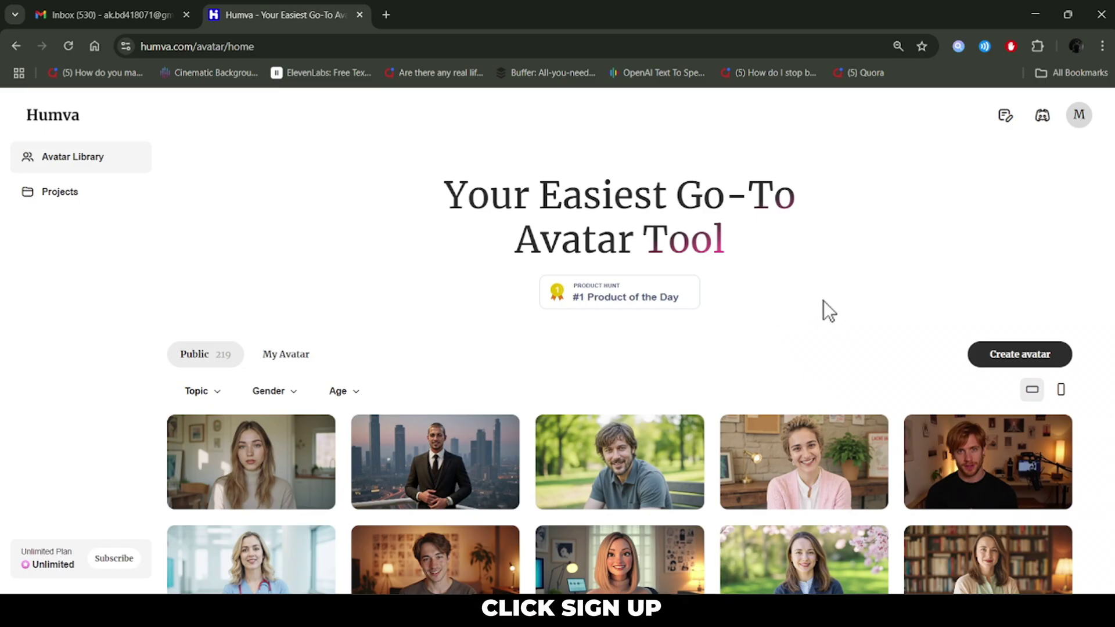
Filter the avatar library to the Studio topic, cutting 219 public avatars to 40.
scroll(276, 222, down, 3)
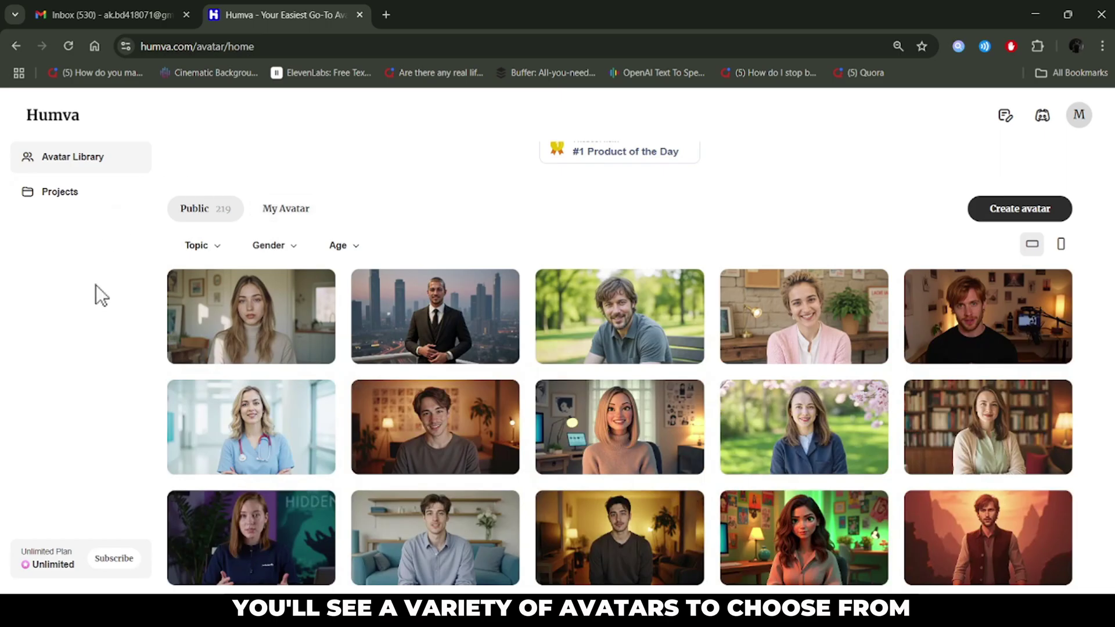
click(219, 249)
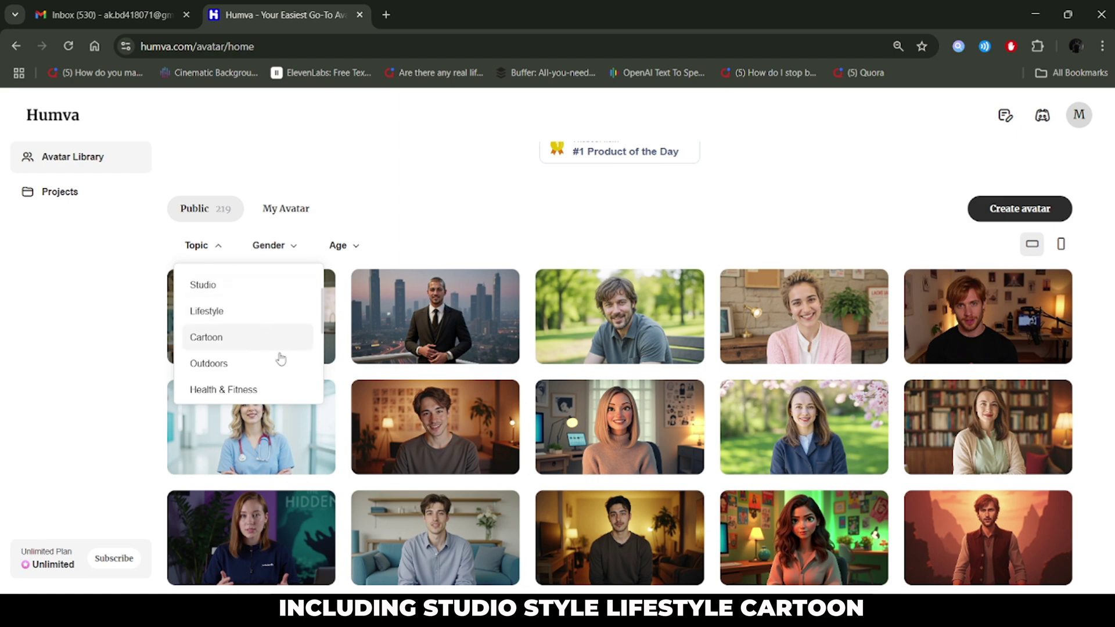
click(227, 290)
Check the Gender and Age filters without changing them, and switch to Portrait view.
click(297, 248)
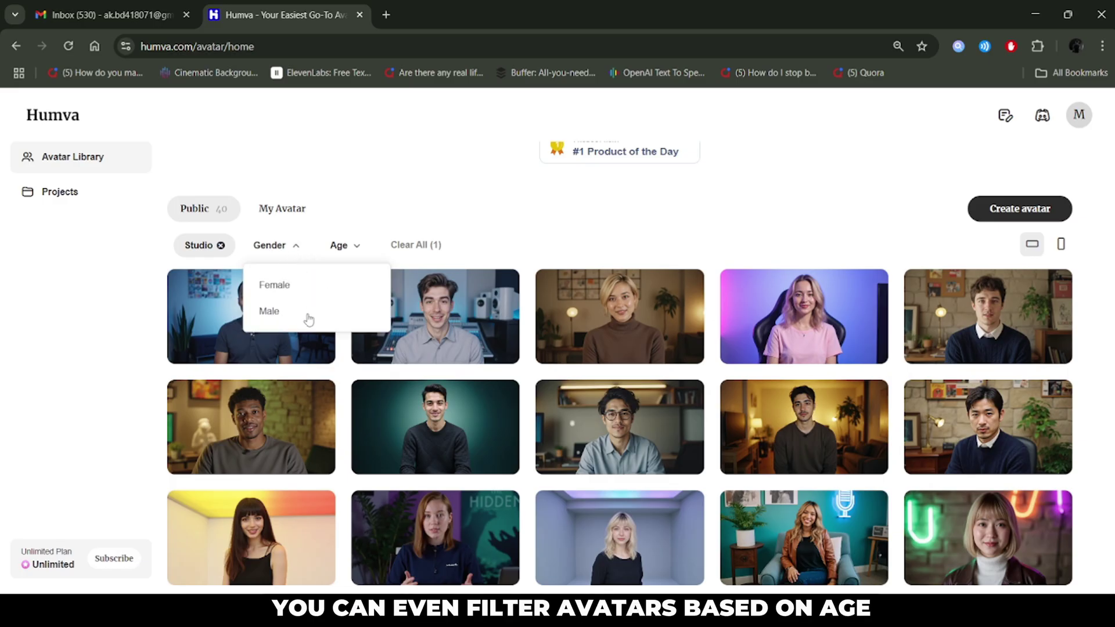
click(349, 250)
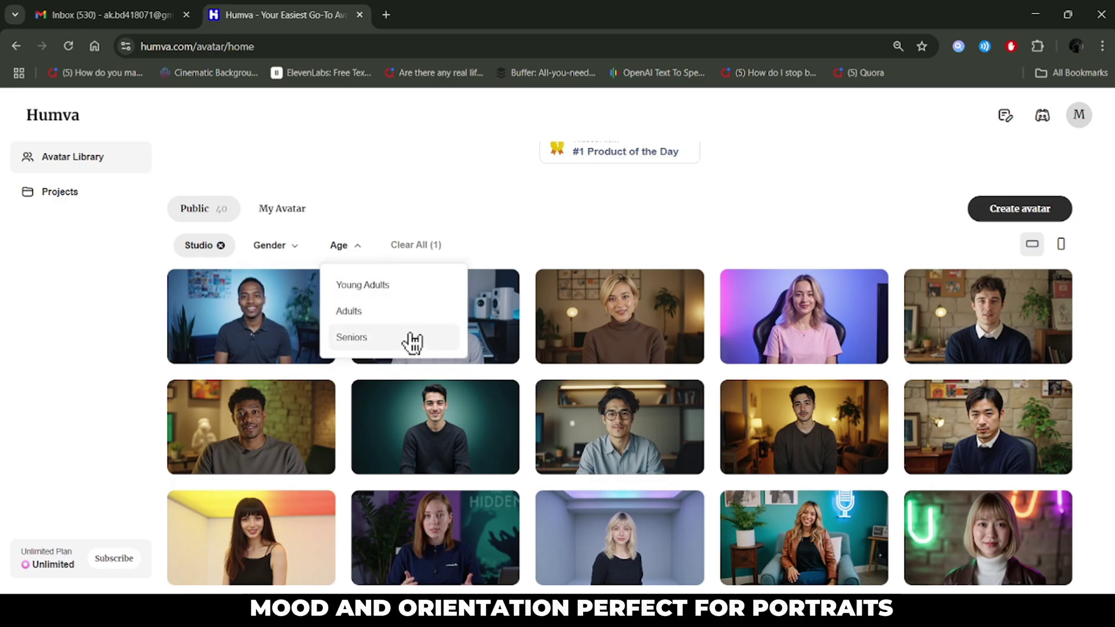
click(524, 226)
click(1062, 251)
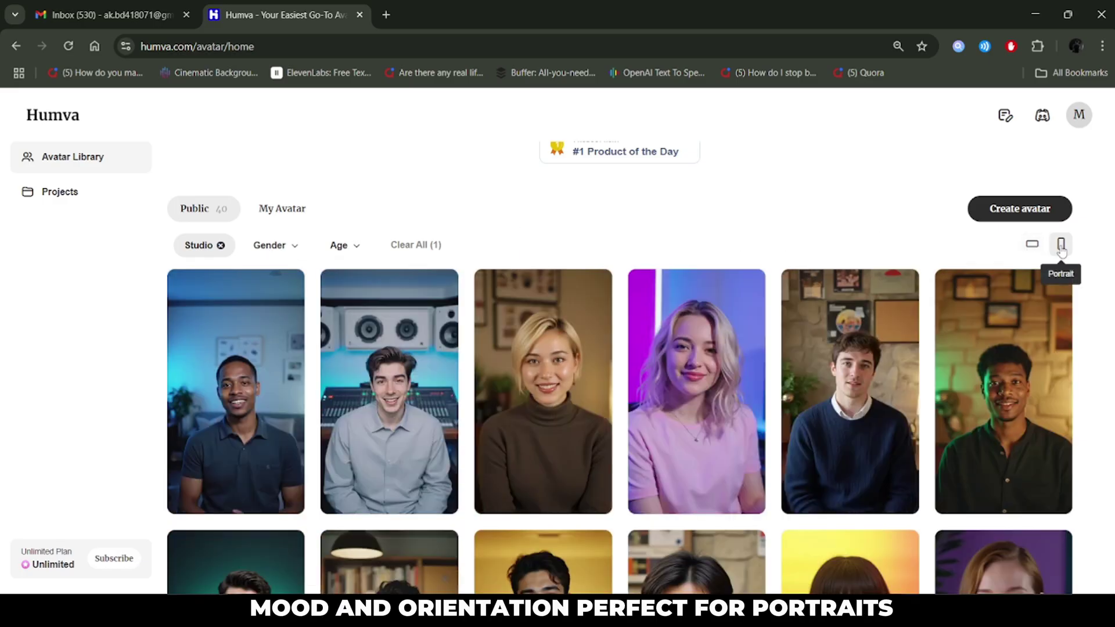
scroll(879, 194, down, 3)
scroll(883, 229, down, 5)
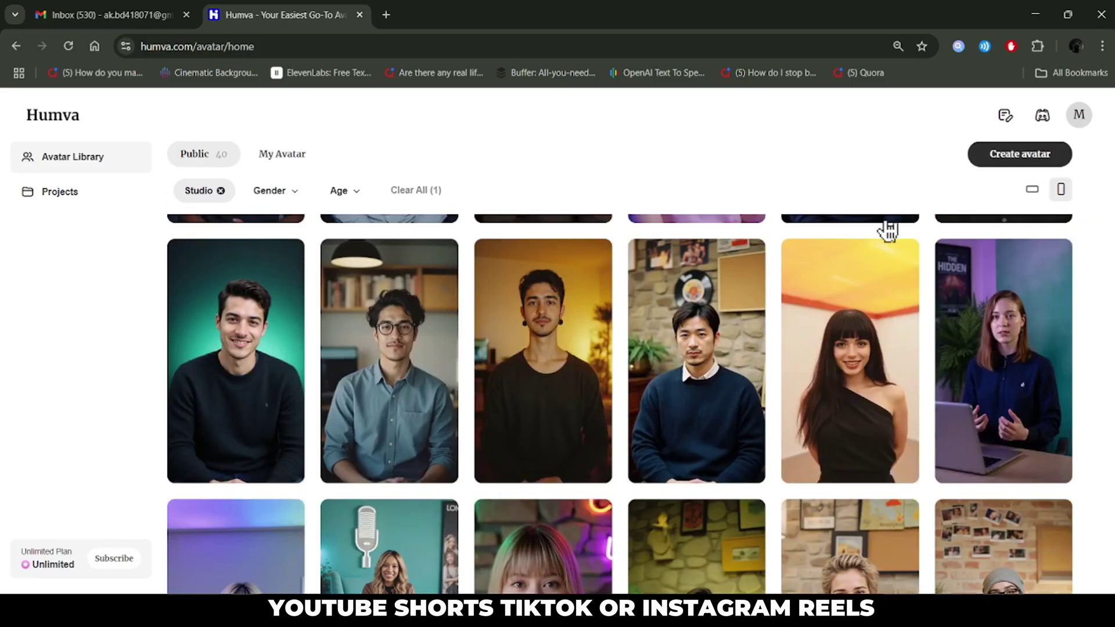
scroll(886, 229, up, 4)
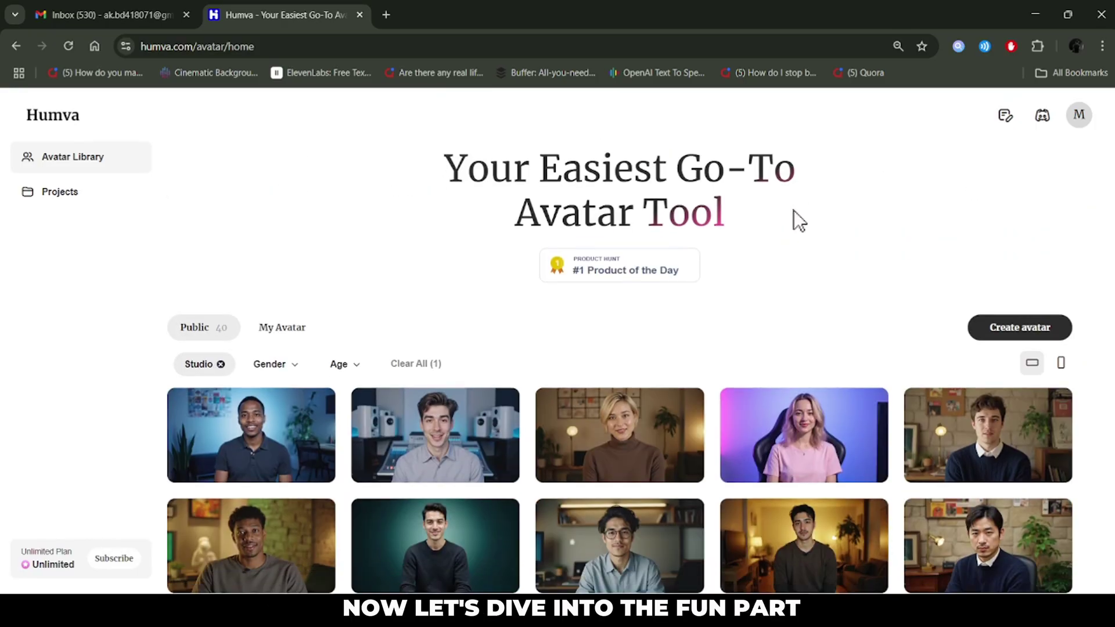
Unmute a Studio preview, then open the pink-shirt woman on the purple backdrop in the Editor.
scroll(793, 215, down, 2)
click(871, 287)
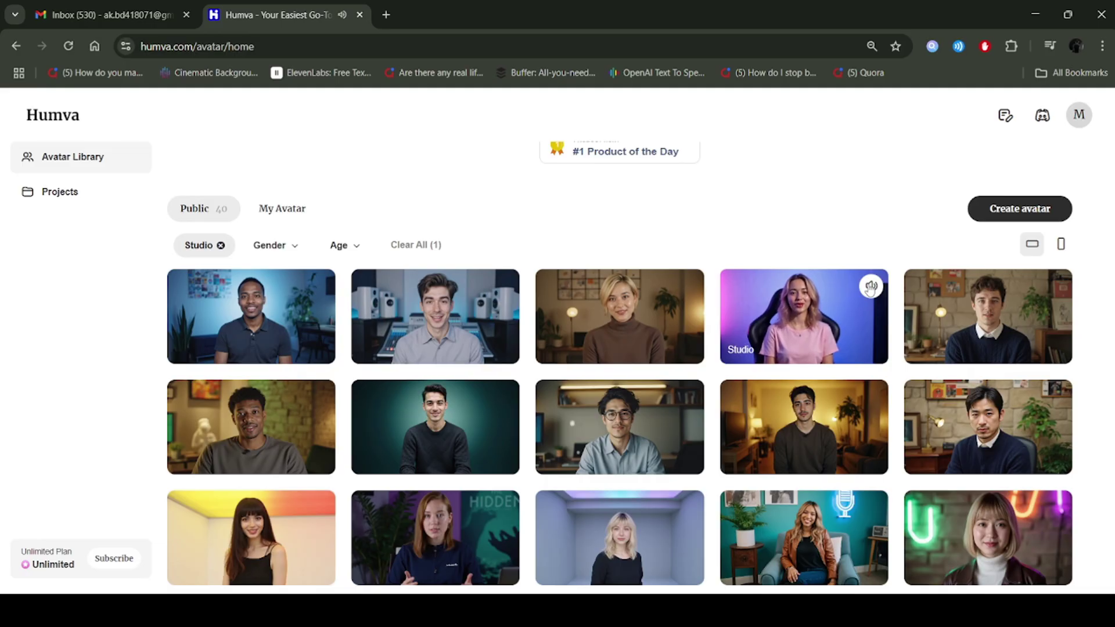
scroll(853, 182, down, 4)
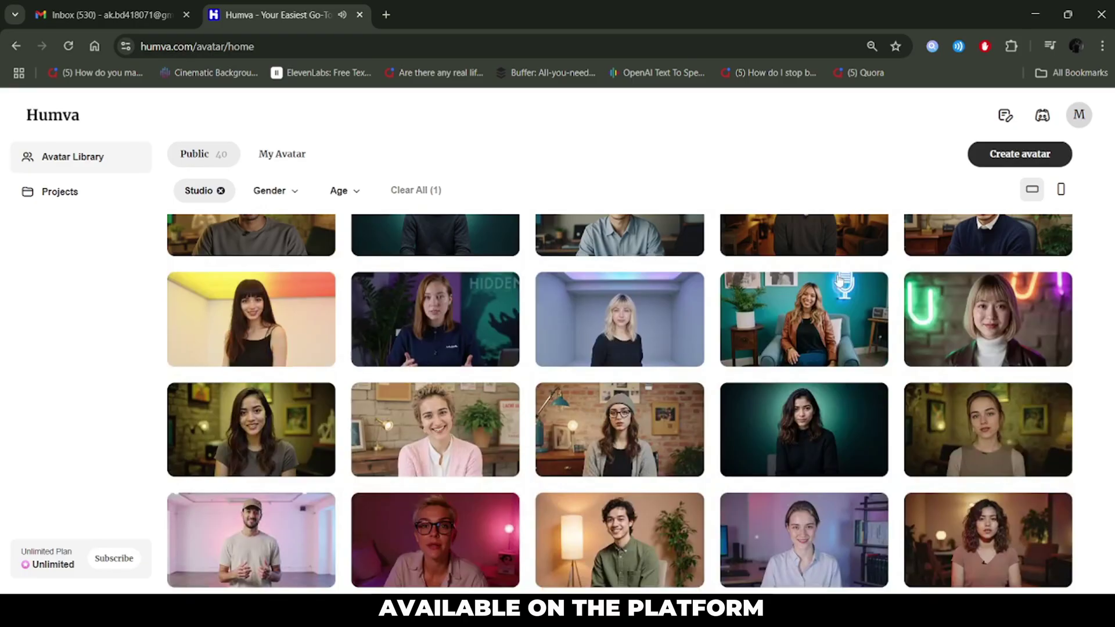
scroll(842, 297, down, 3)
scroll(842, 297, down, 2)
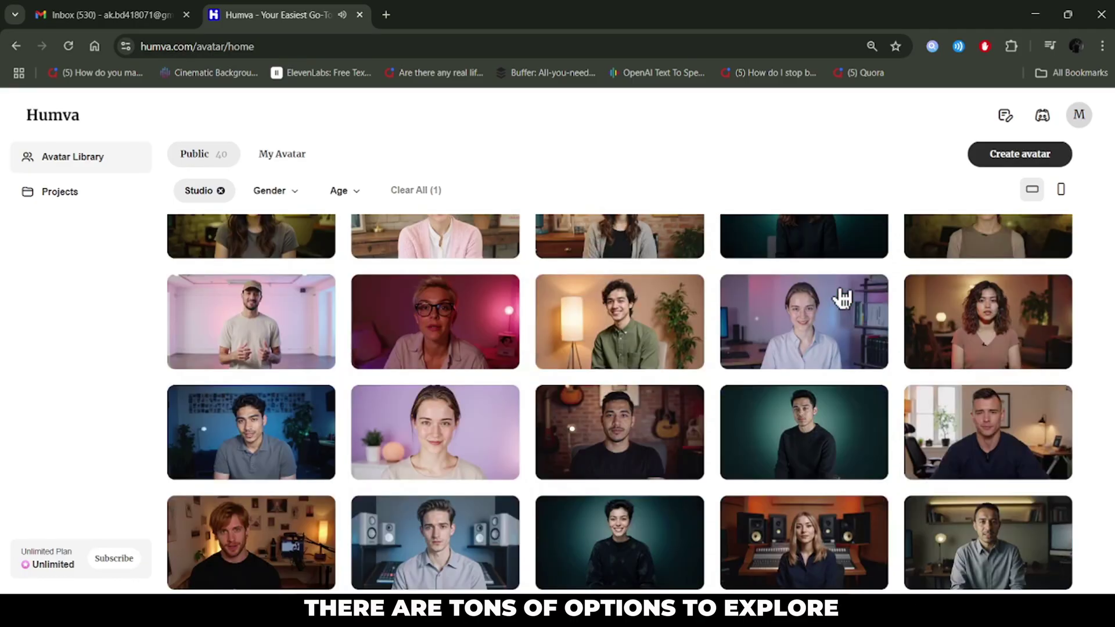
scroll(843, 299, down, 3)
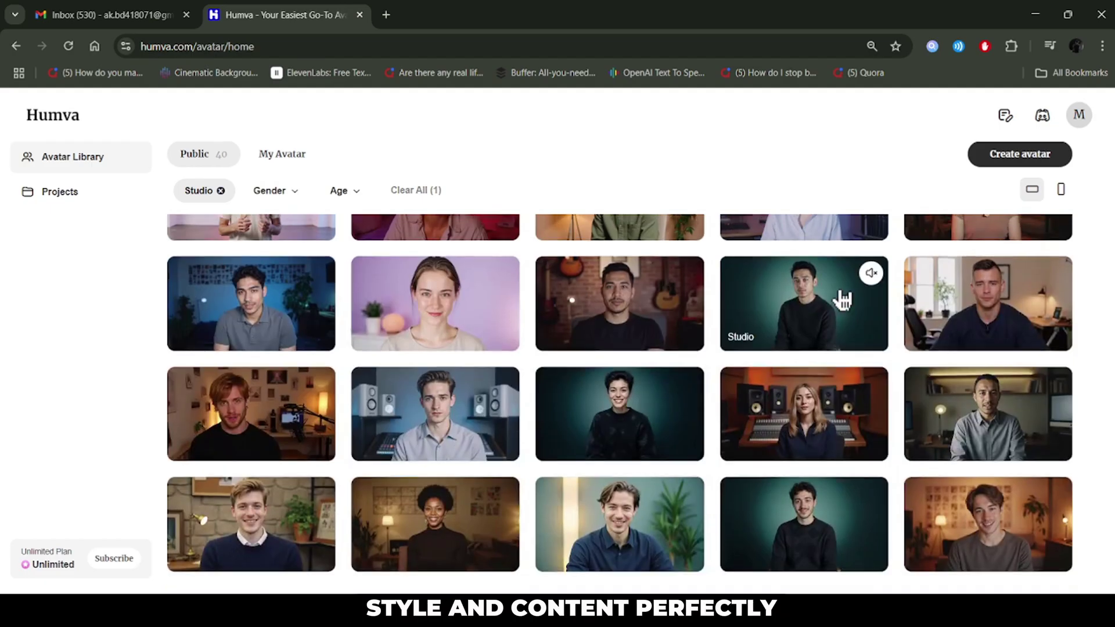
scroll(842, 299, down, 5)
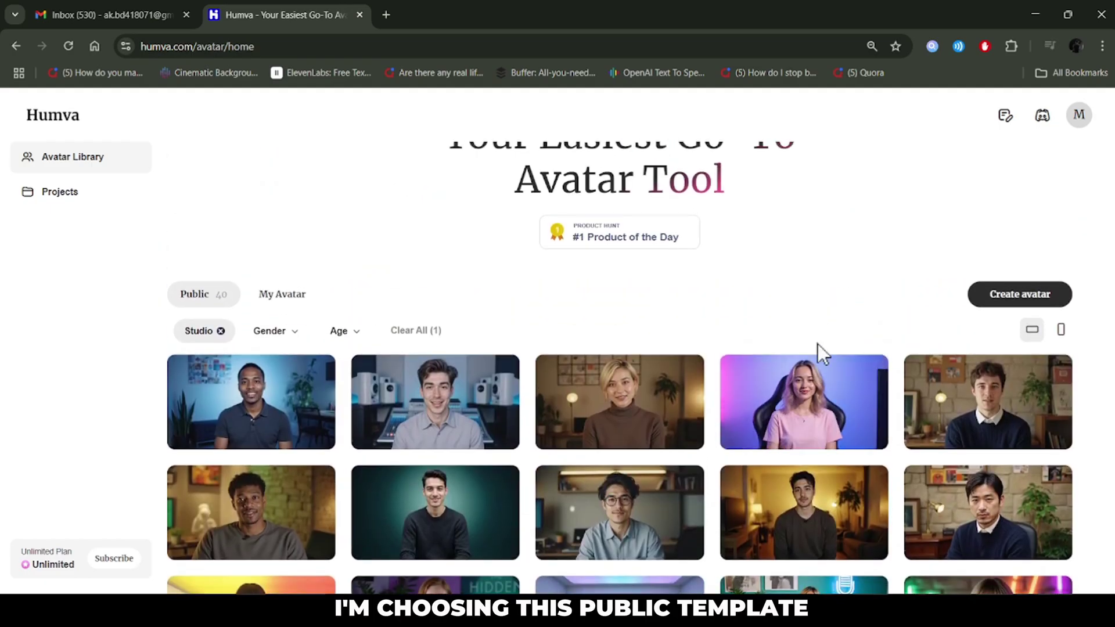
click(814, 395)
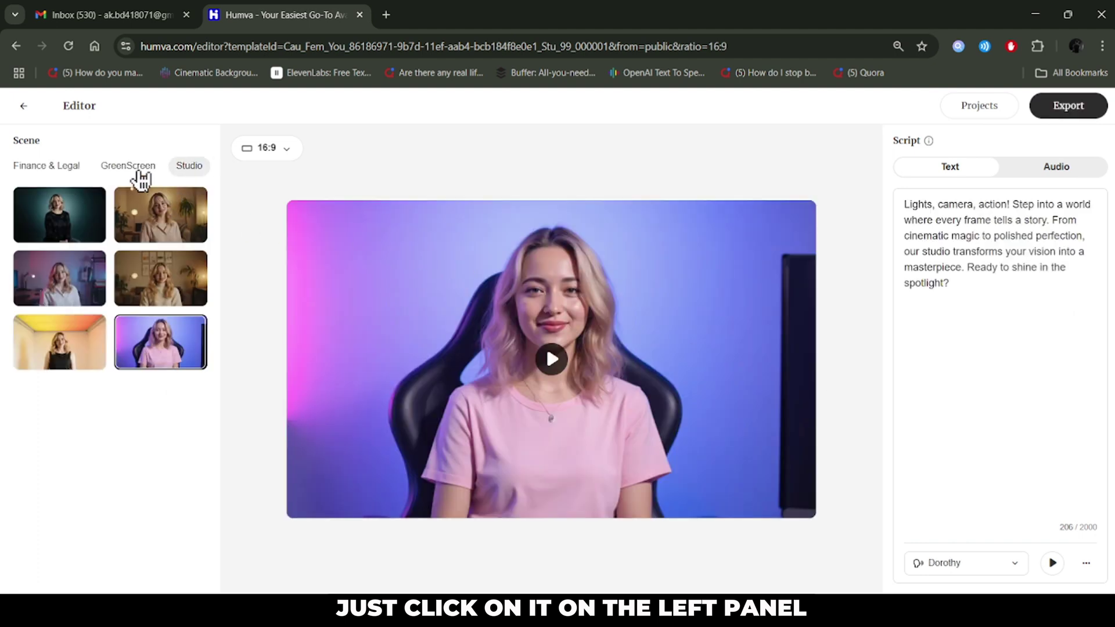
Try GreenScreen and Finance & Legal scenes, then choose the Education classroom with the corkboard.
click(140, 172)
click(63, 174)
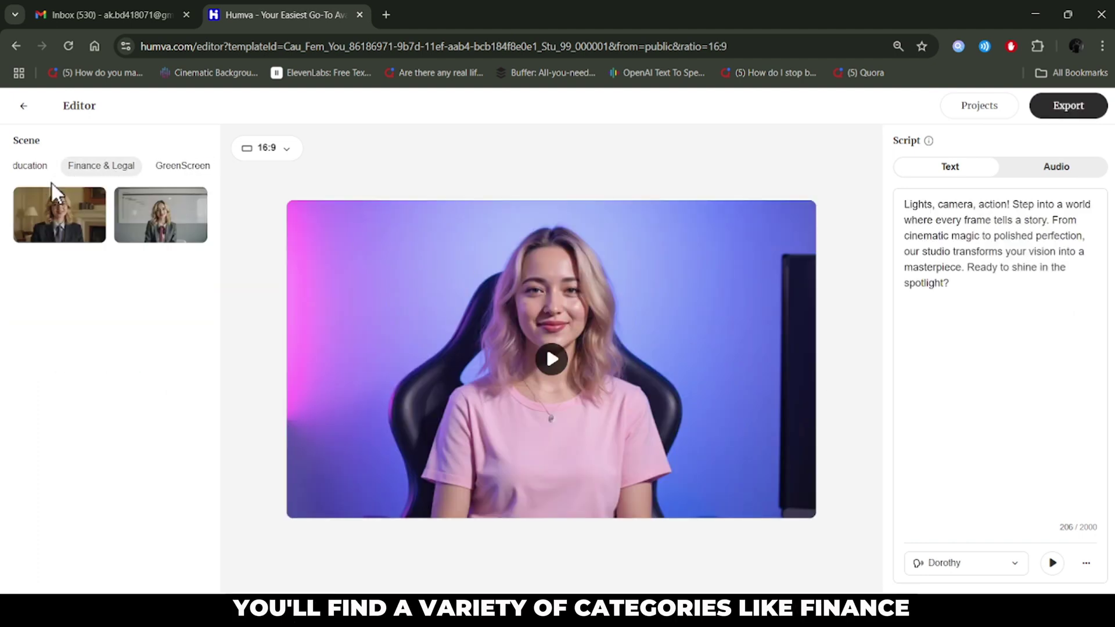
click(151, 223)
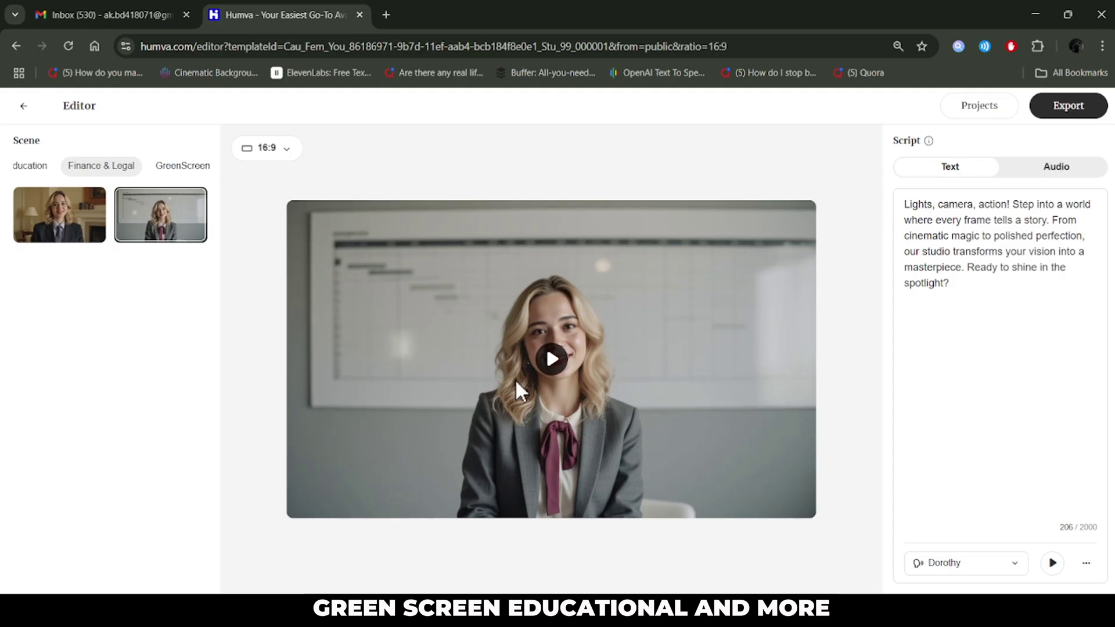
click(87, 230)
click(134, 222)
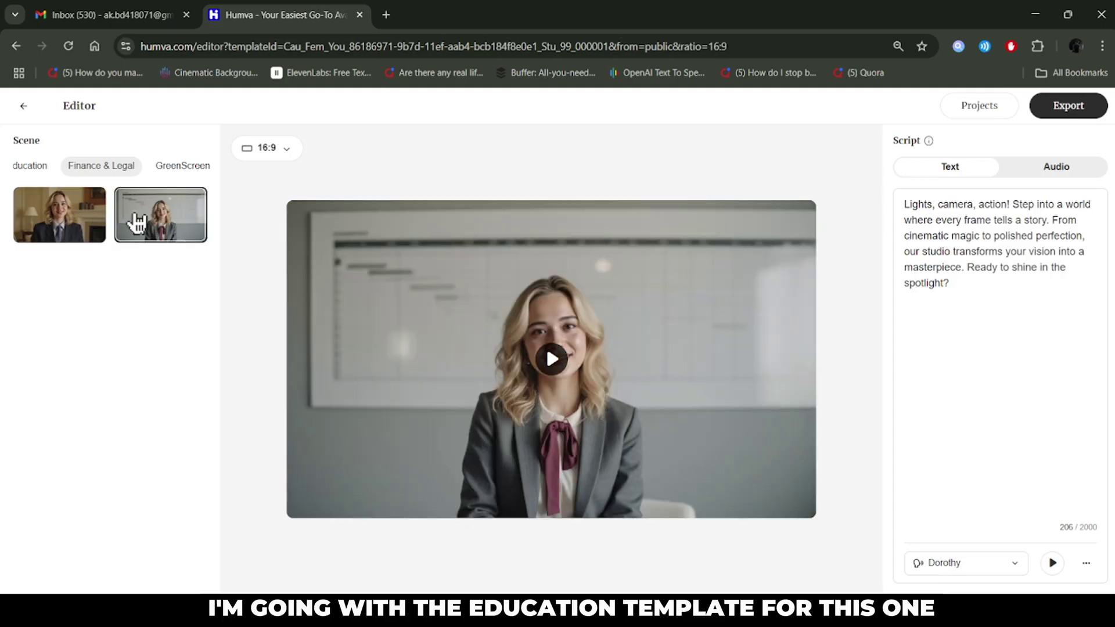
click(39, 168)
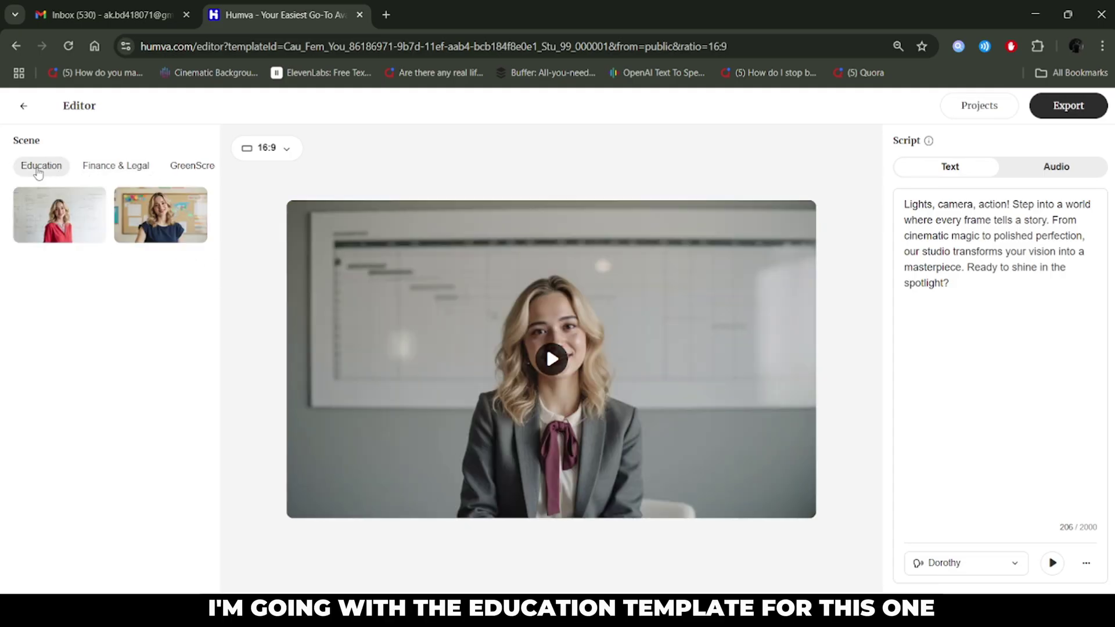
click(158, 226)
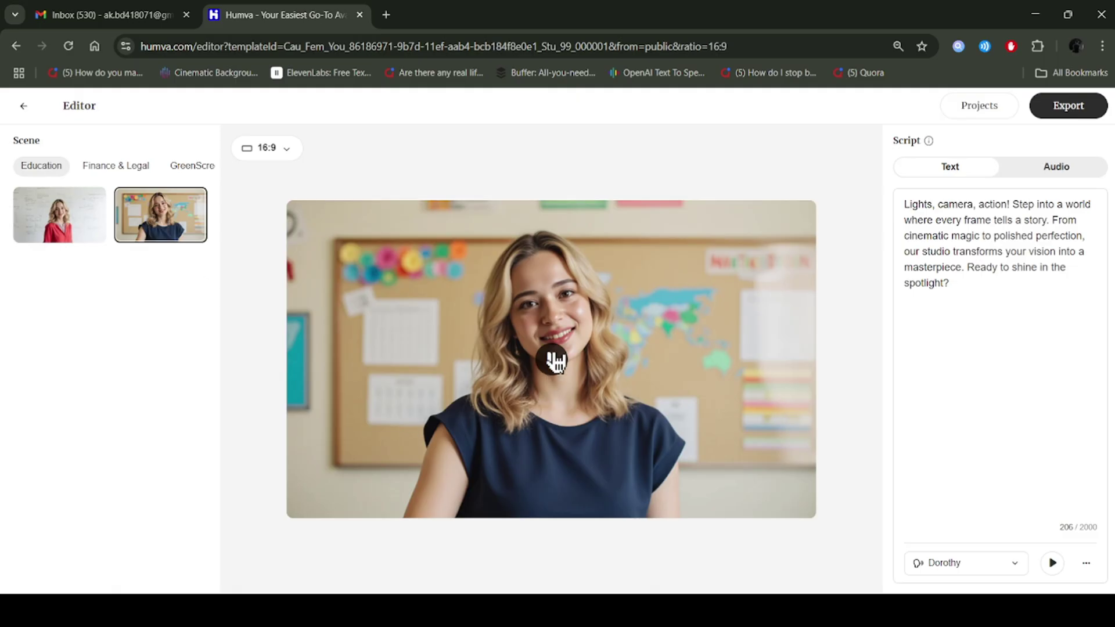
Play and pause the 12-second preview, glance at the Audio script option, and return to Text.
click(554, 352)
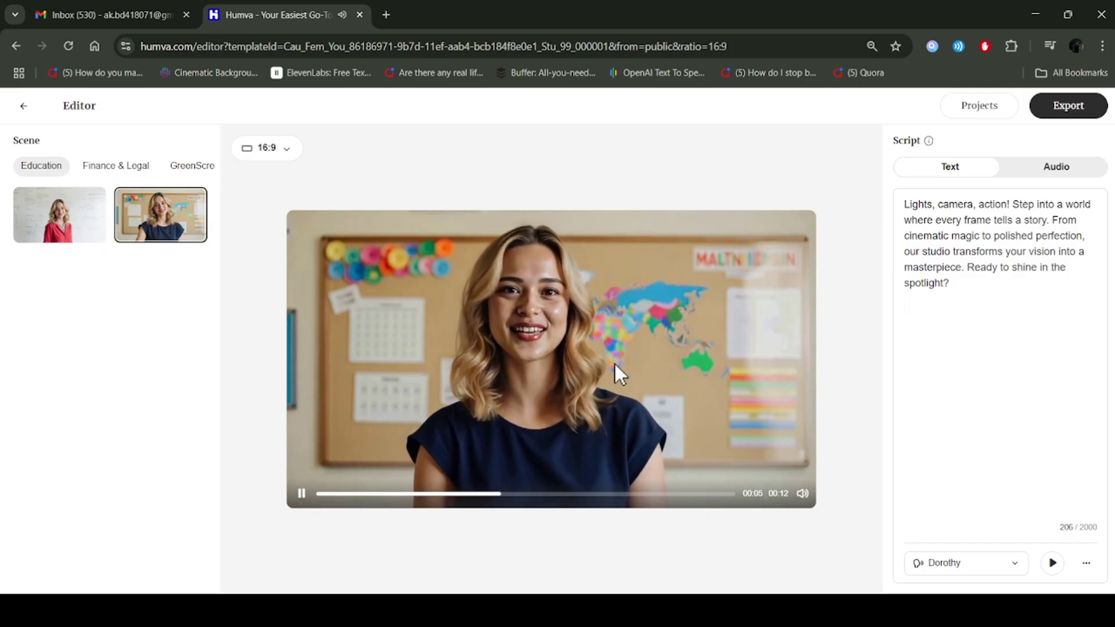
click(615, 364)
click(1057, 169)
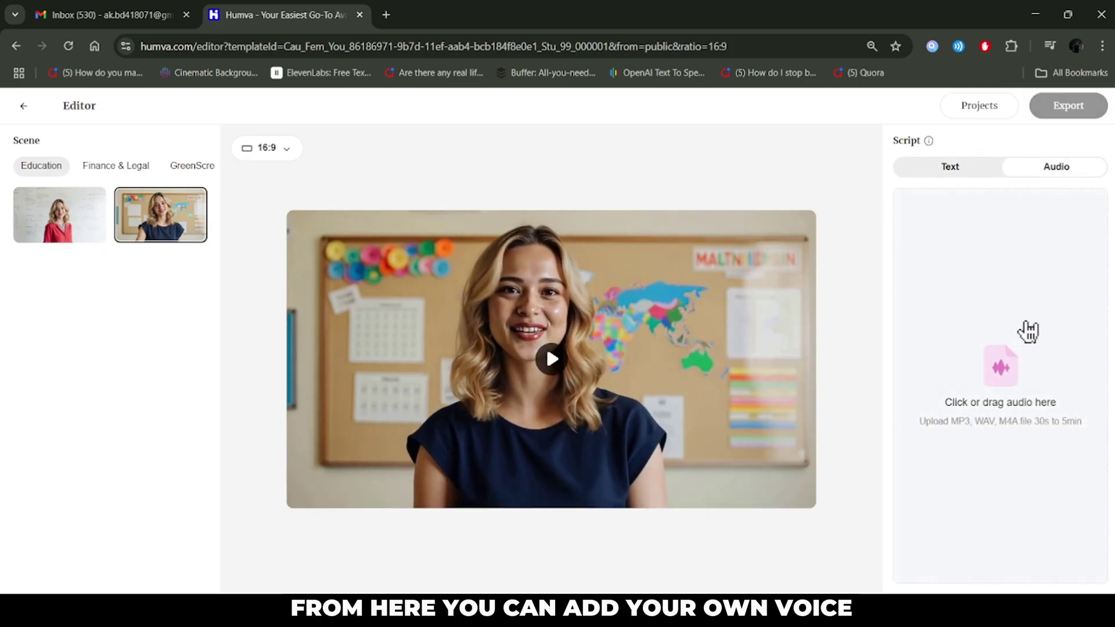
click(950, 169)
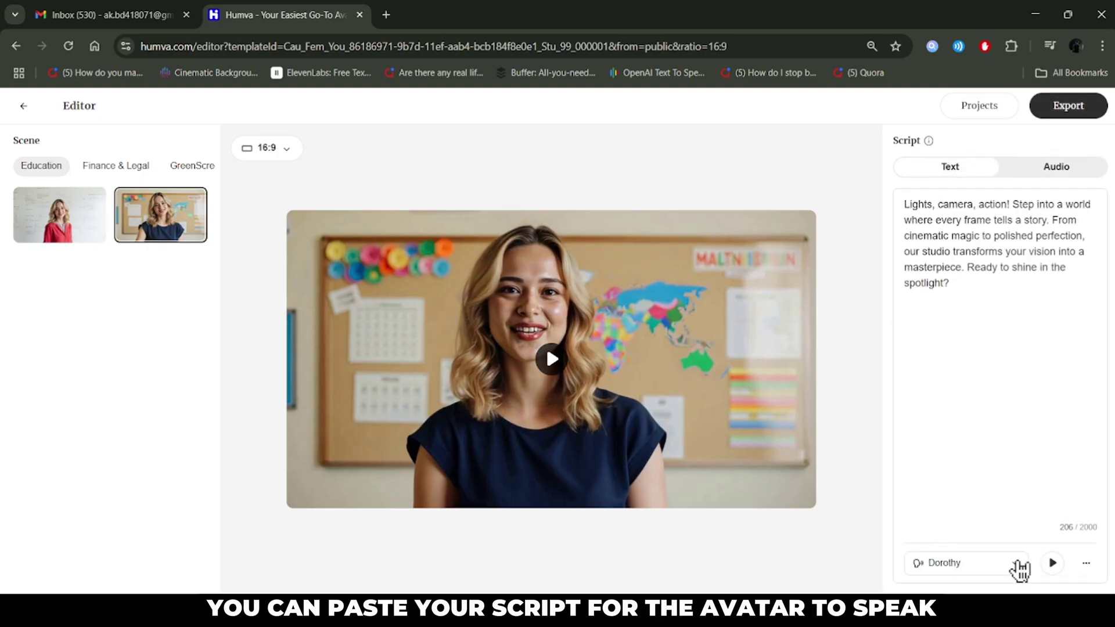
click(1017, 565)
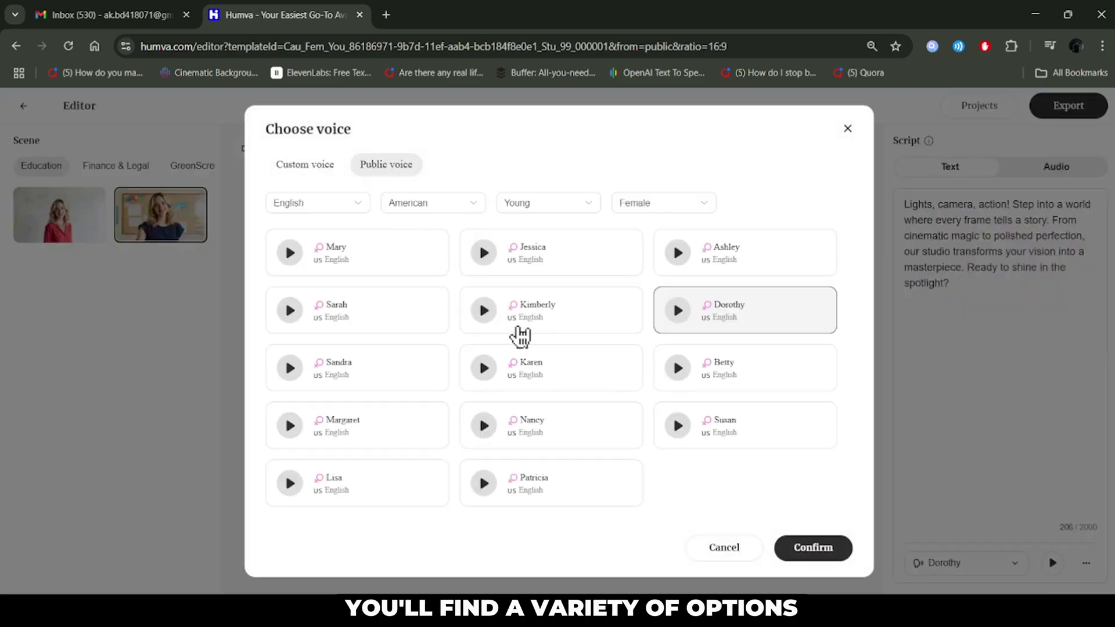
click(337, 205)
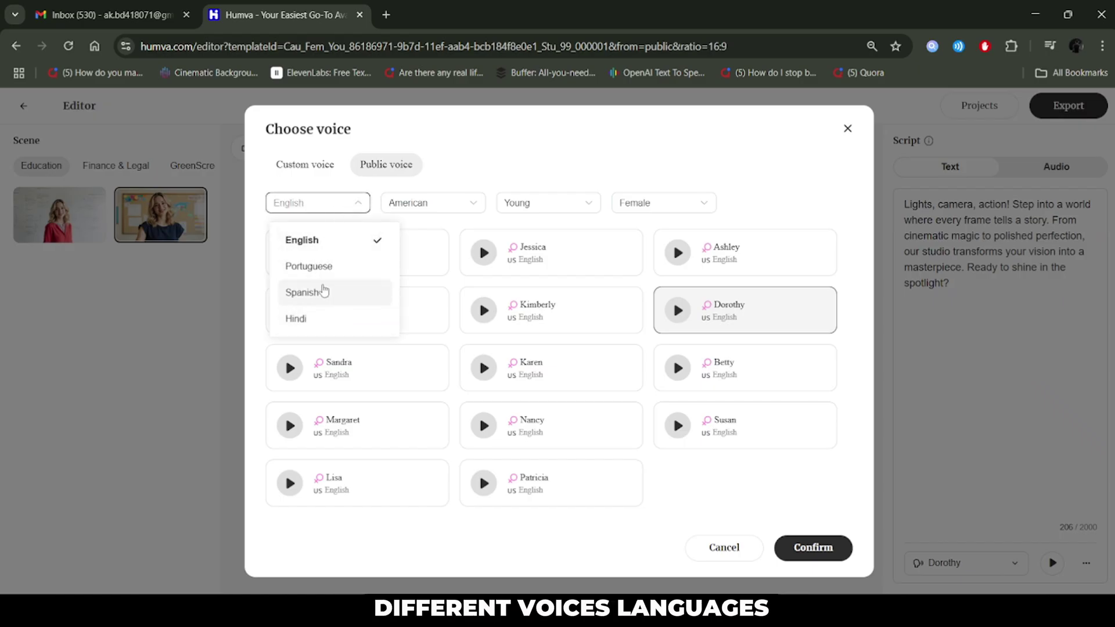
click(427, 203)
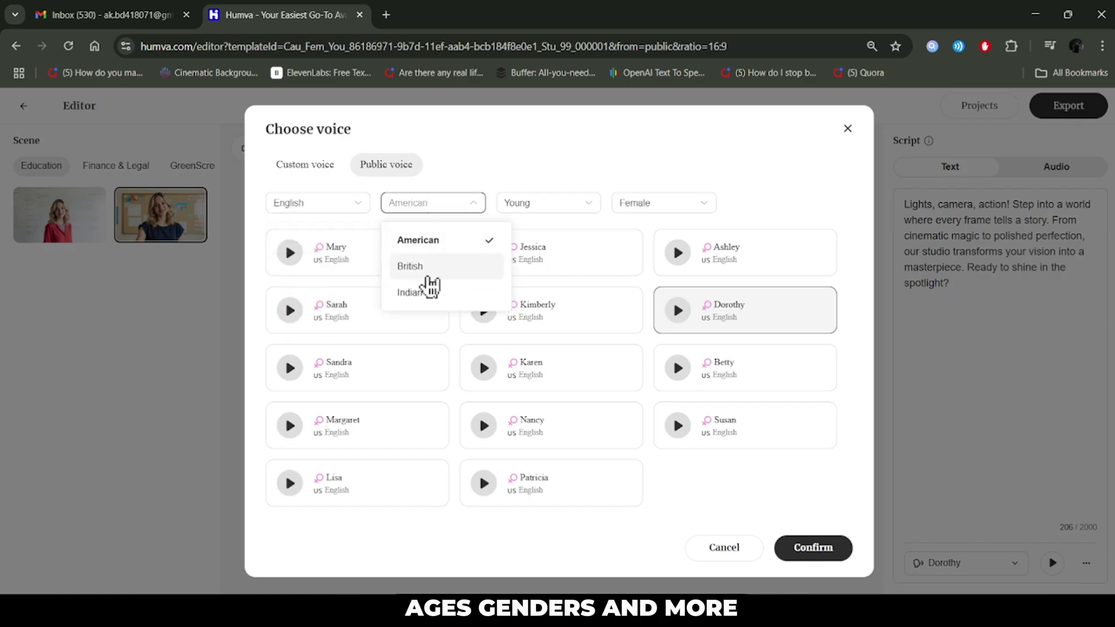
click(531, 203)
click(662, 203)
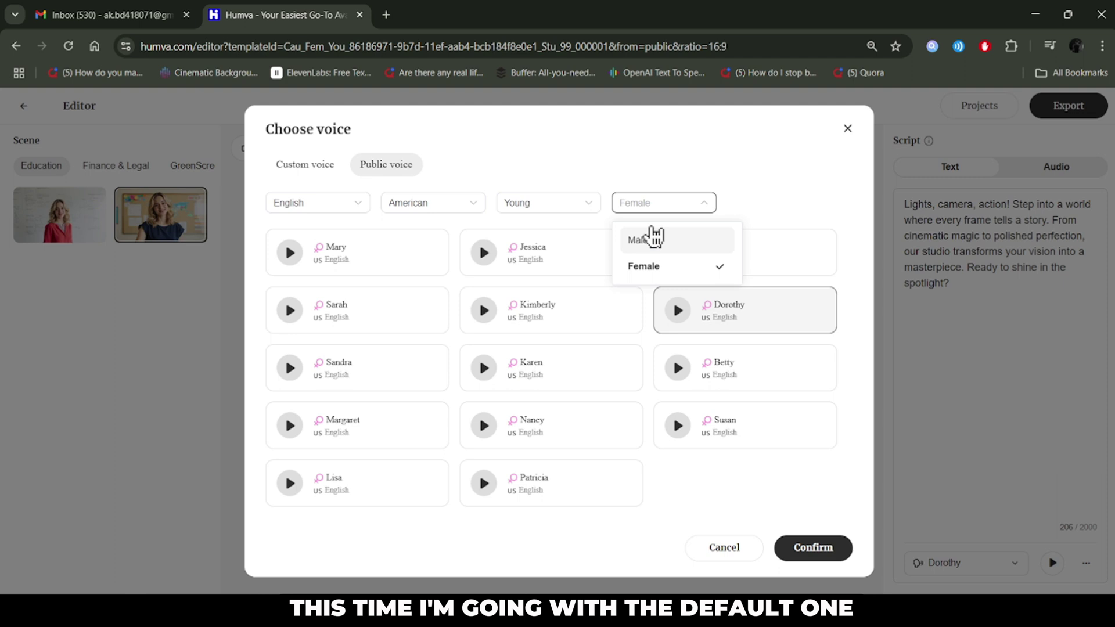
click(847, 130)
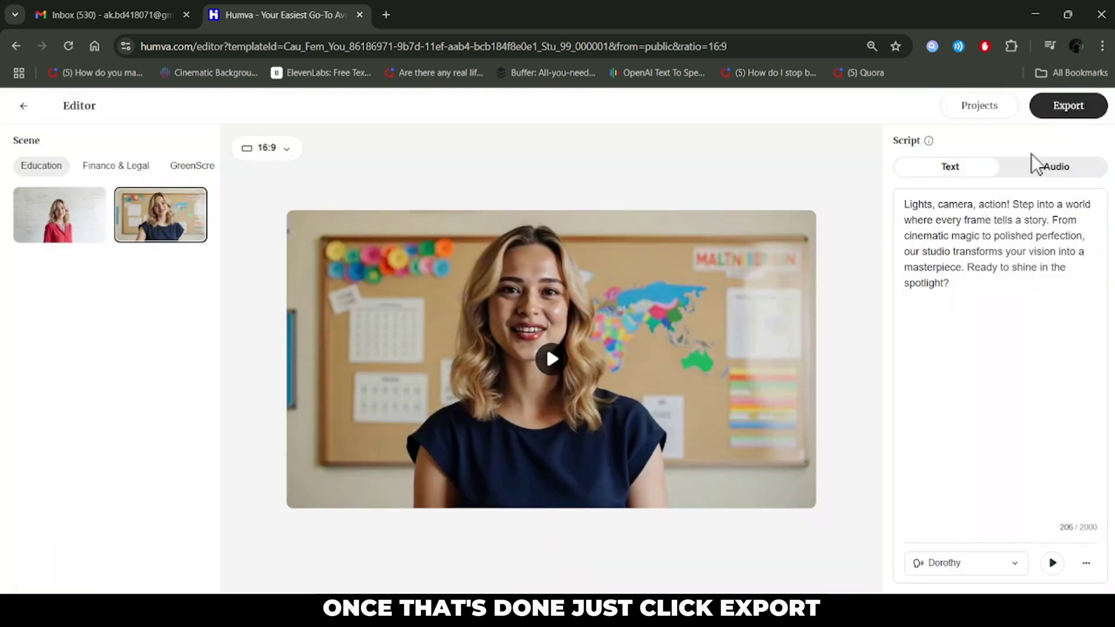
Export the classroom video, then open template_1 from Projects and play it.
click(1055, 108)
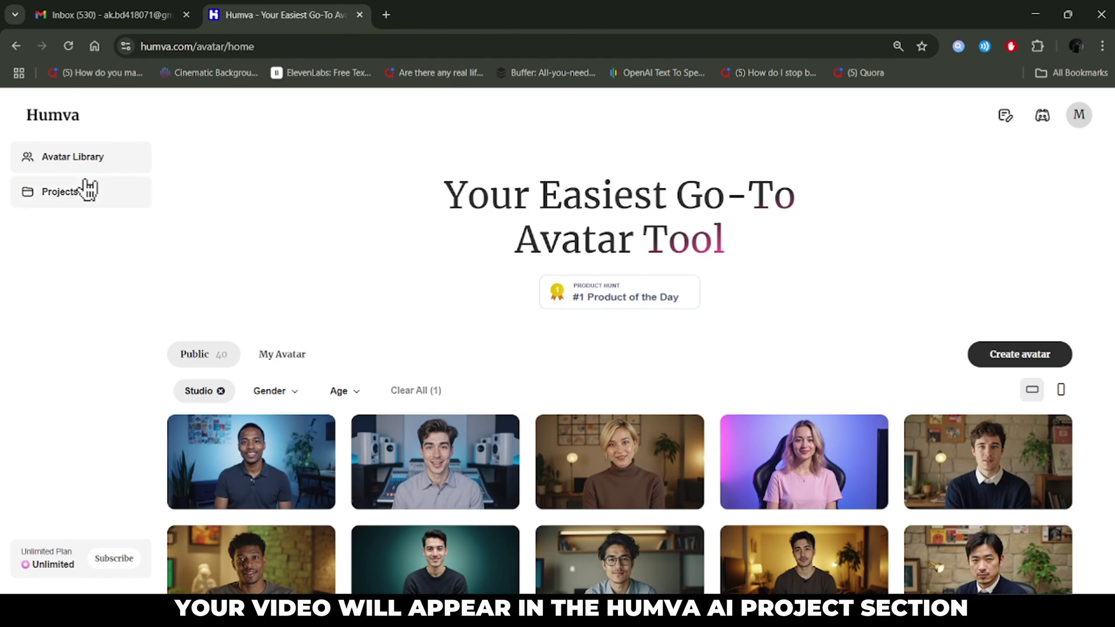
click(88, 190)
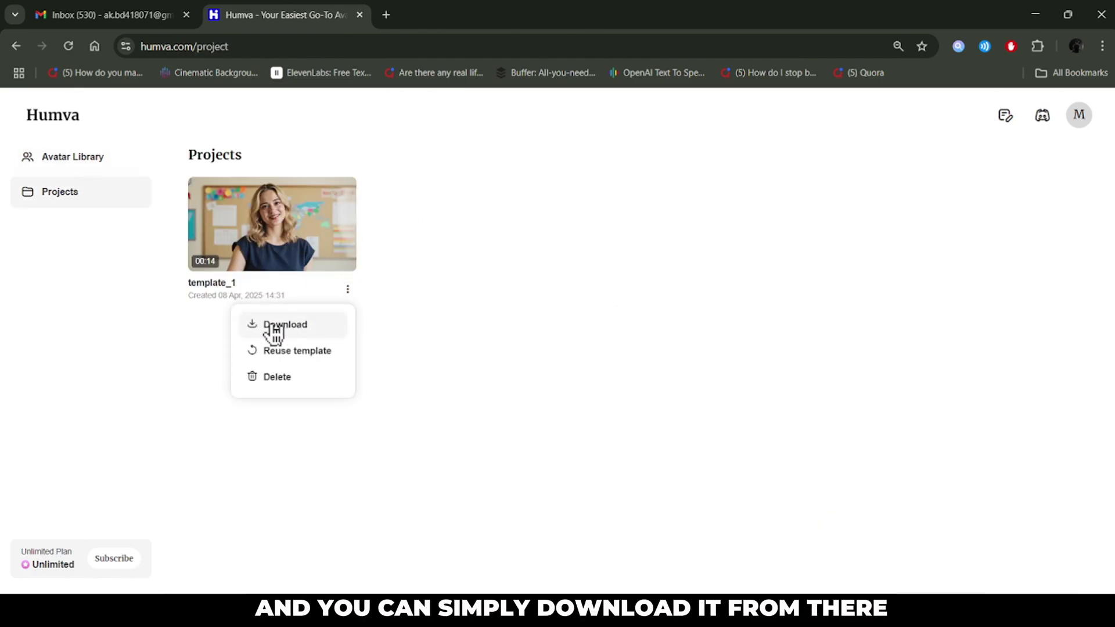
click(284, 239)
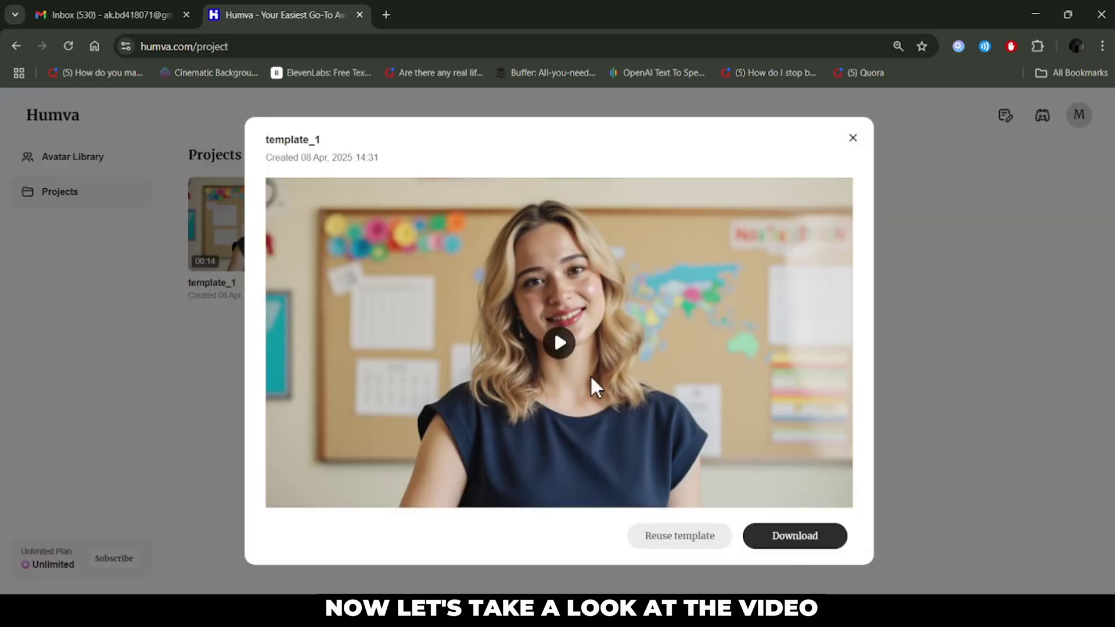
click(562, 348)
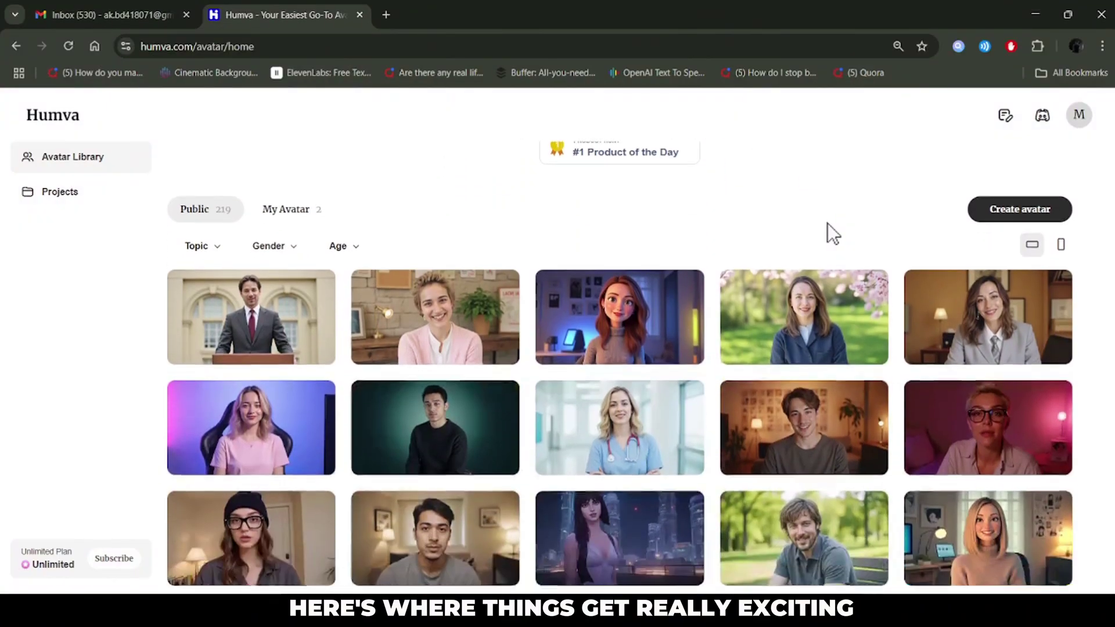
Choose Create avatar on the home page, then the Custom Avatar option.
scroll(827, 233, up, 3)
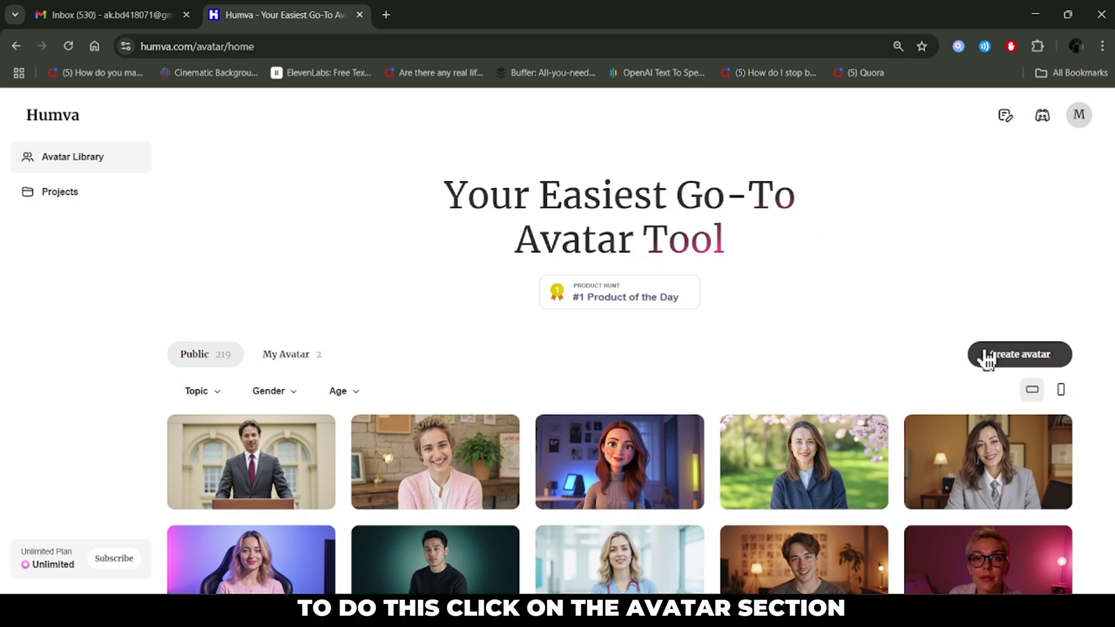
click(1027, 355)
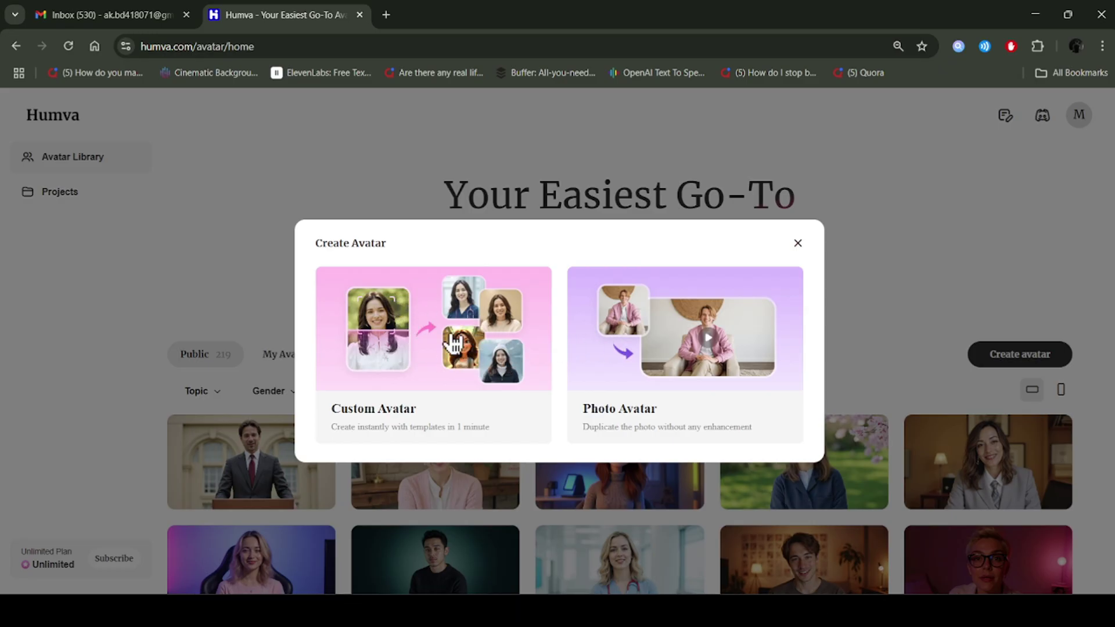
click(458, 328)
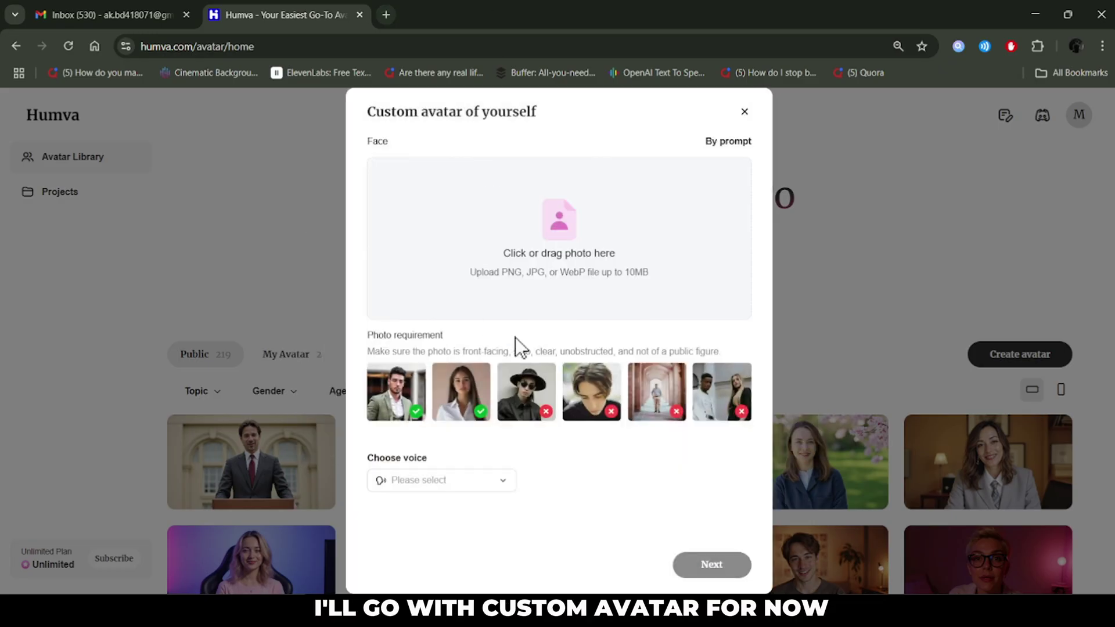
Upload a face photo from the C:\Humva\Avatar folder.
click(551, 254)
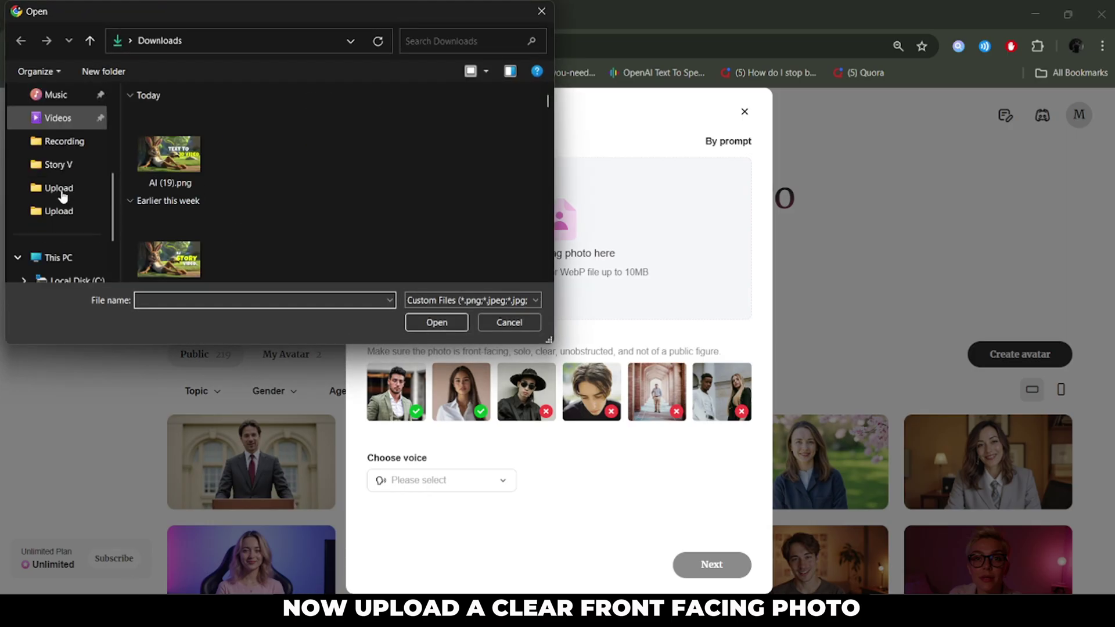
click(67, 273)
double_click(197, 244)
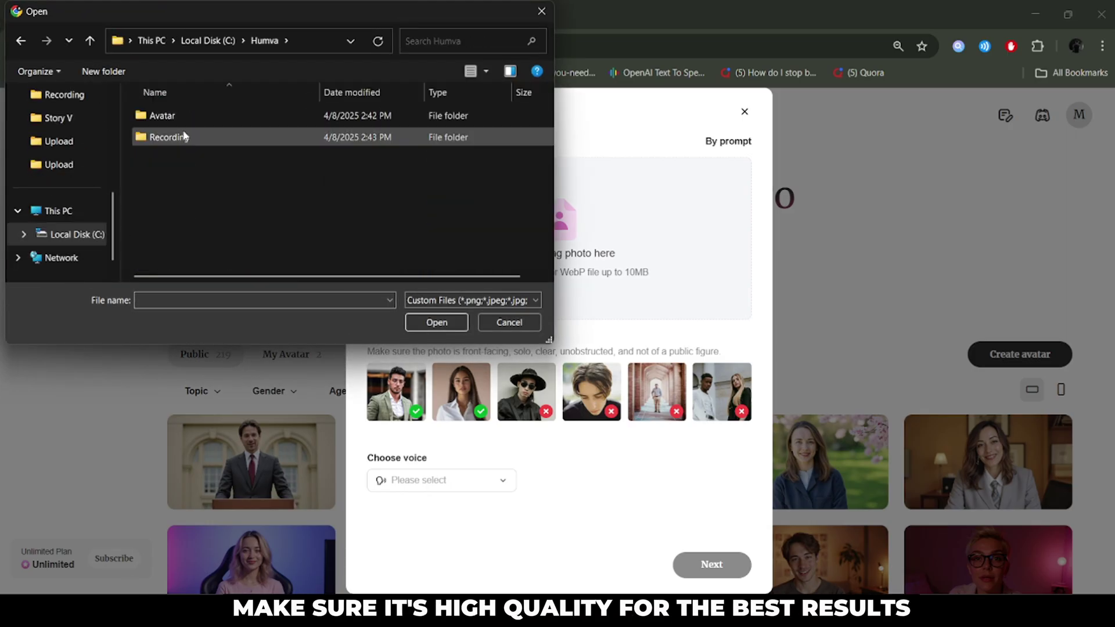
double_click(181, 115)
click(459, 322)
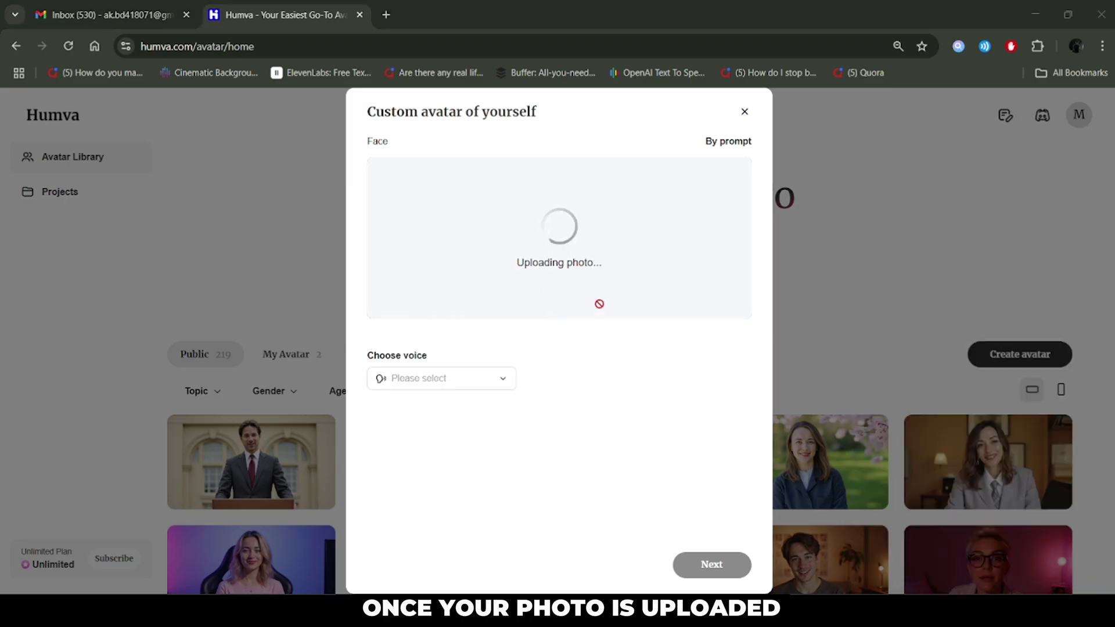
Sample the Mary voice, set Dorothy as the avatar's voice, and continue to the style step.
click(426, 379)
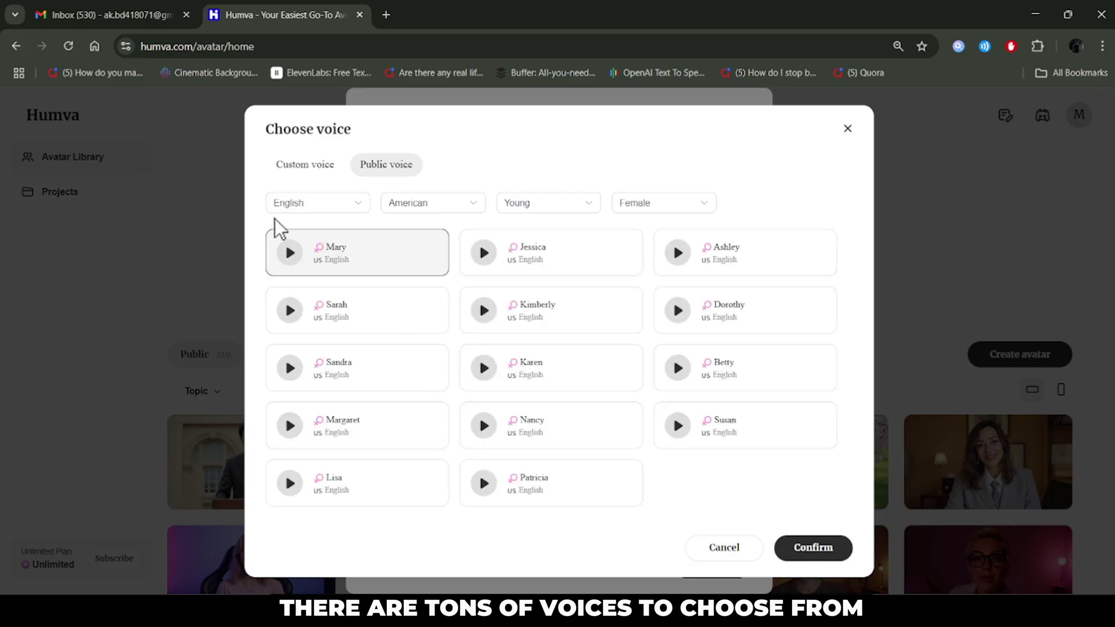
click(289, 254)
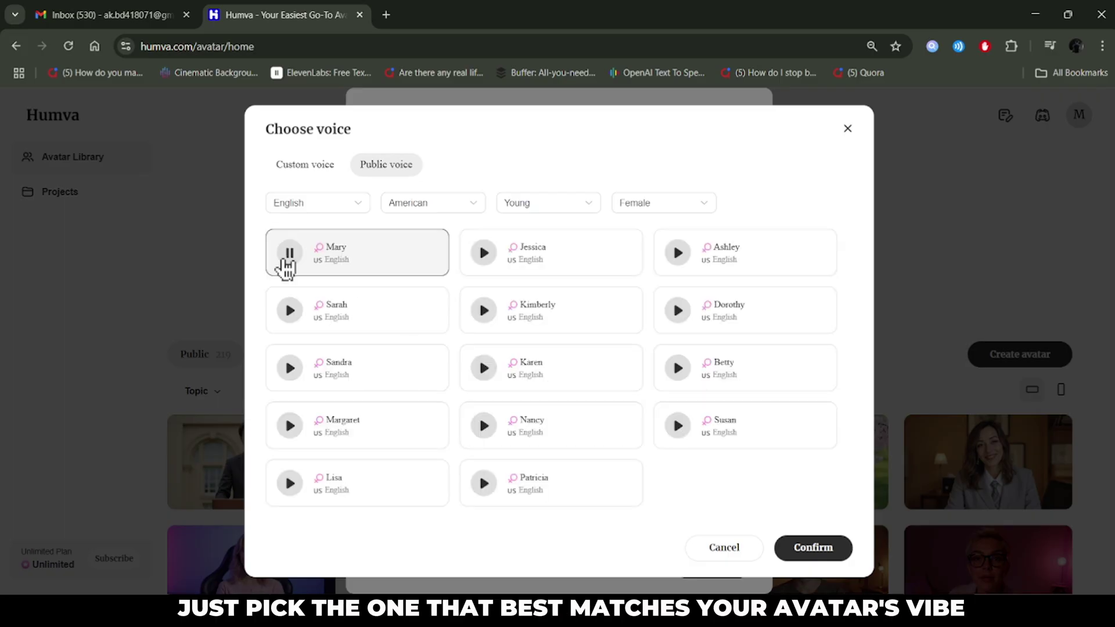
click(694, 330)
click(805, 549)
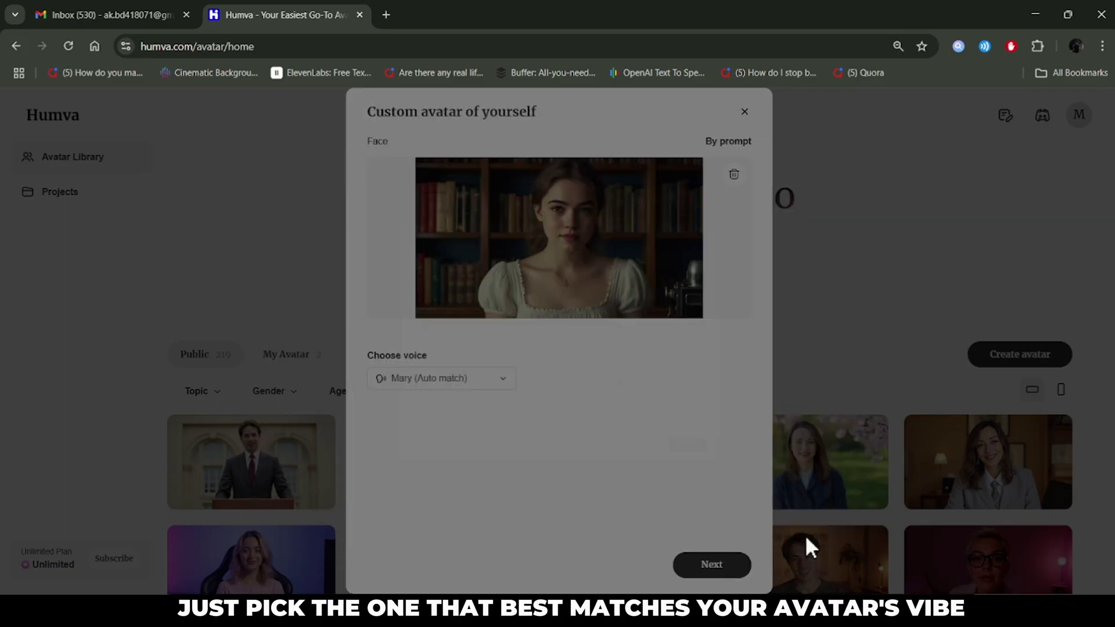
click(697, 565)
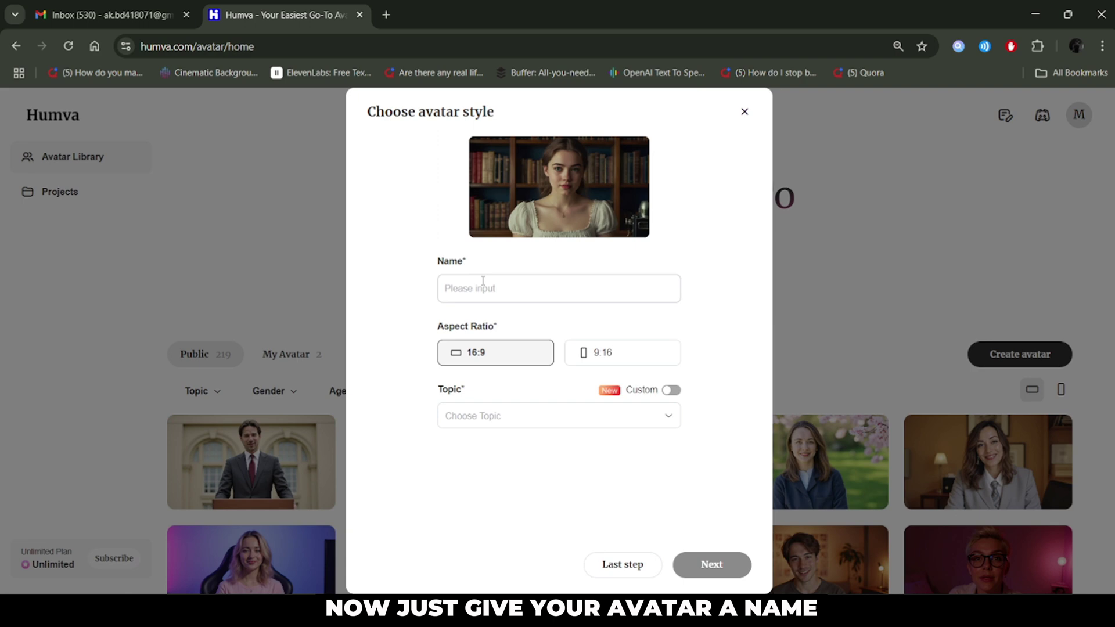
Name the avatar 'Aru', keep 16:9, turn Custom back off, and choose the Studio topic.
click(483, 281)
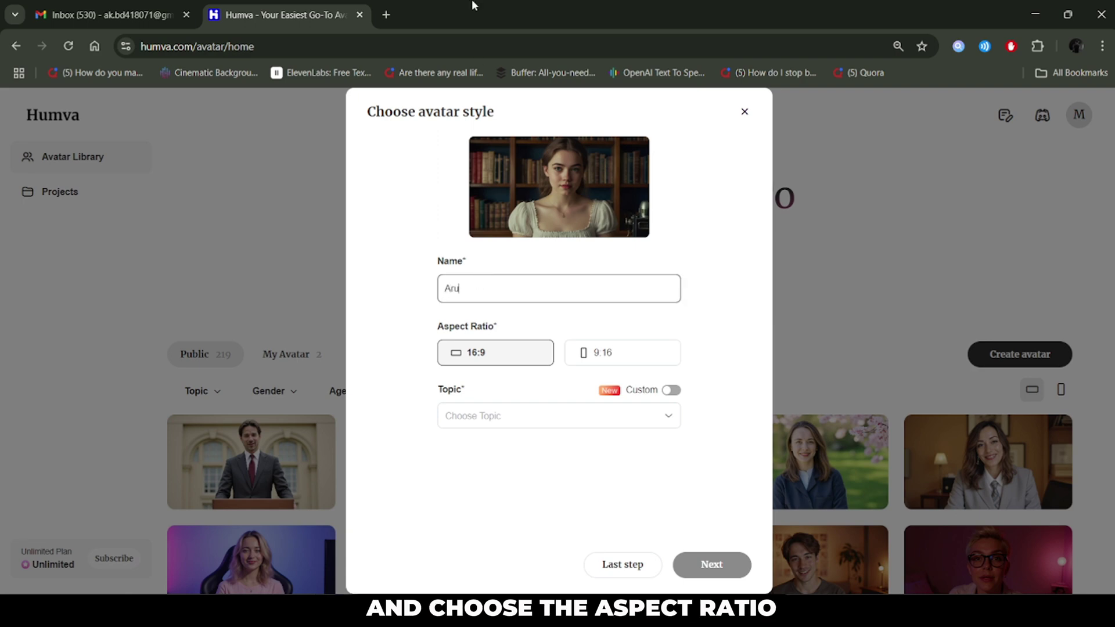
click(628, 365)
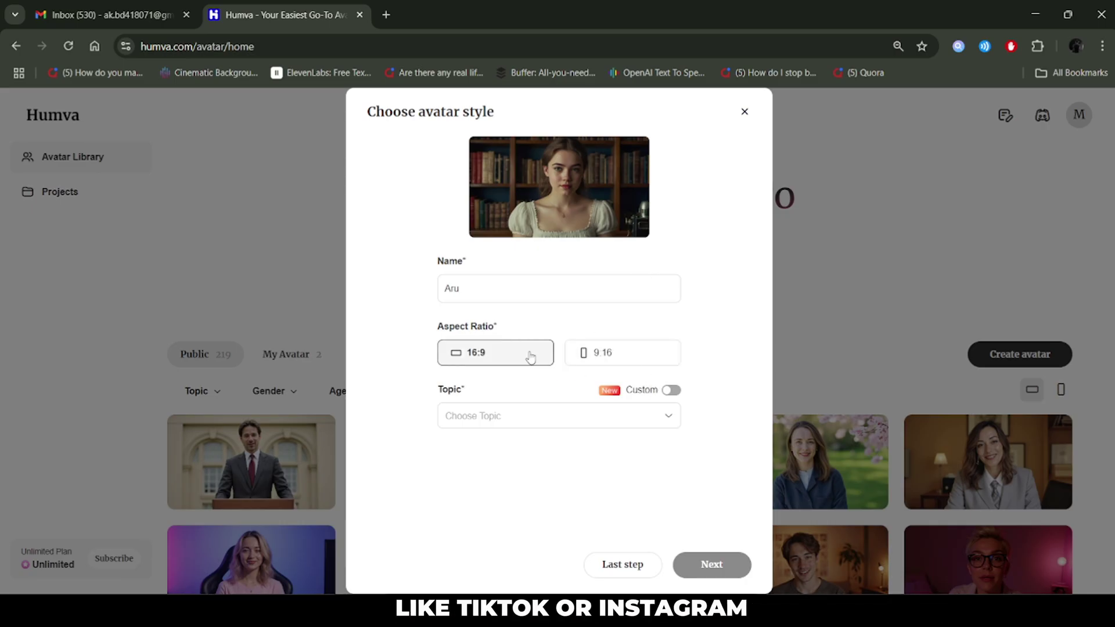
click(670, 391)
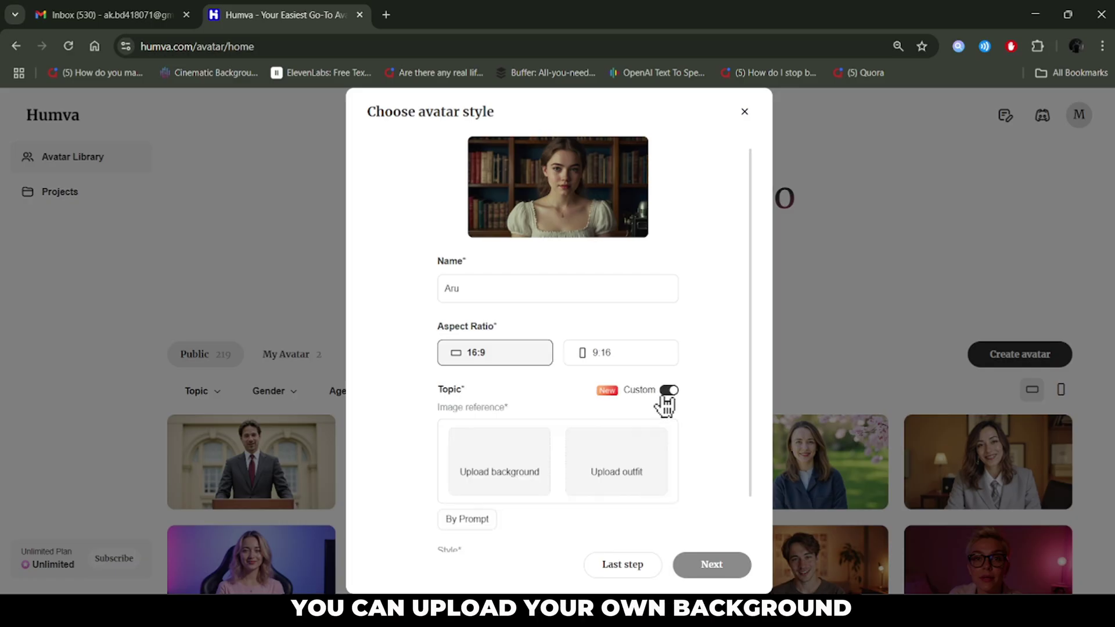
scroll(610, 405, down, 1)
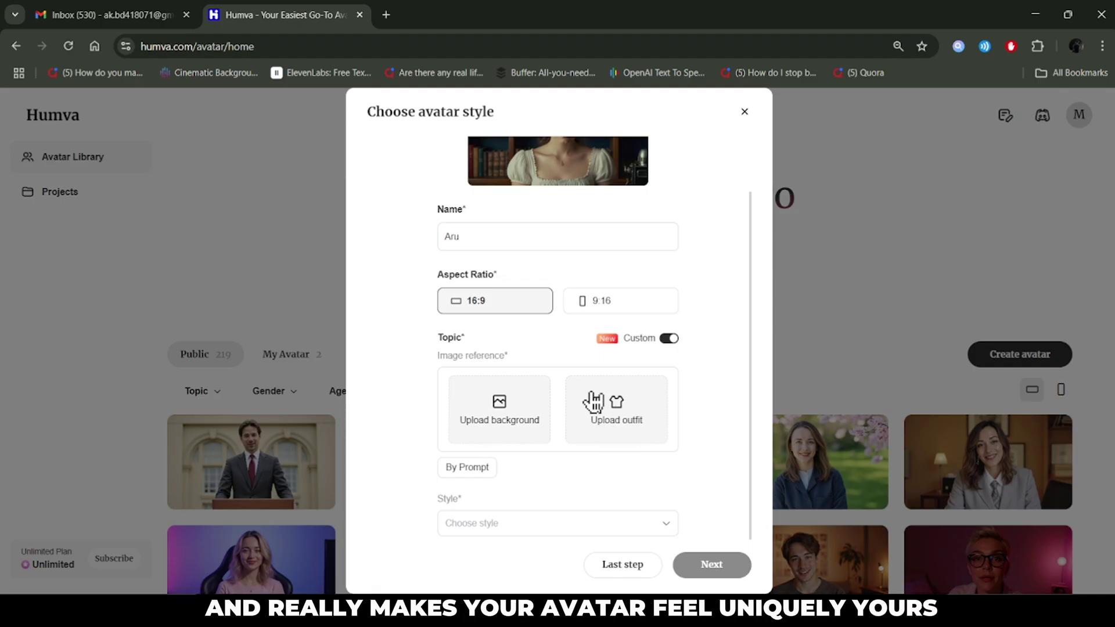
click(669, 338)
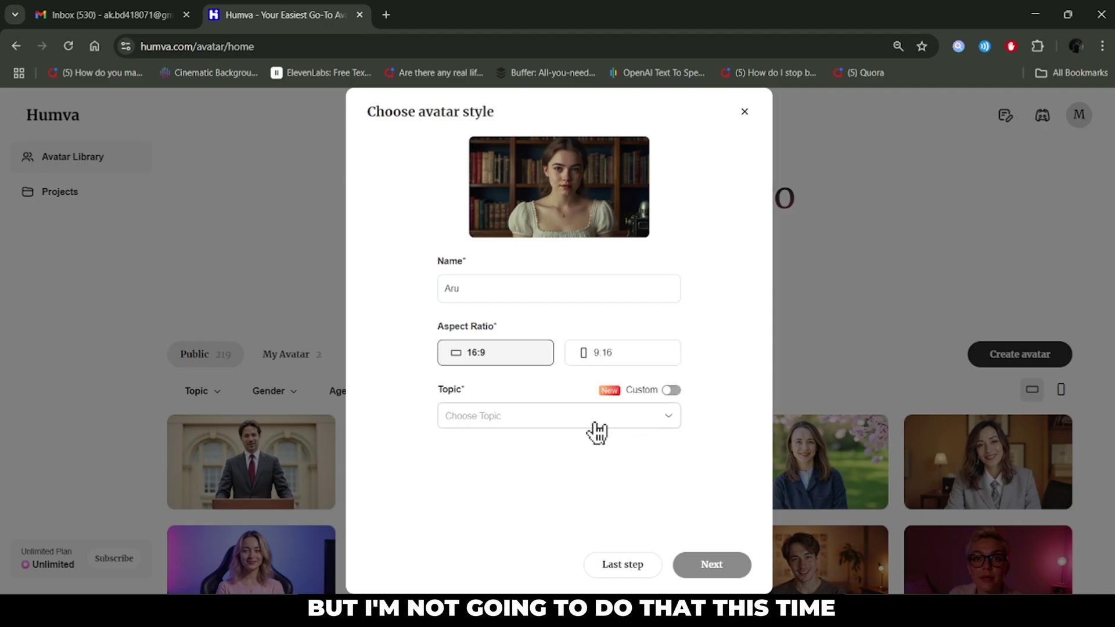
click(563, 423)
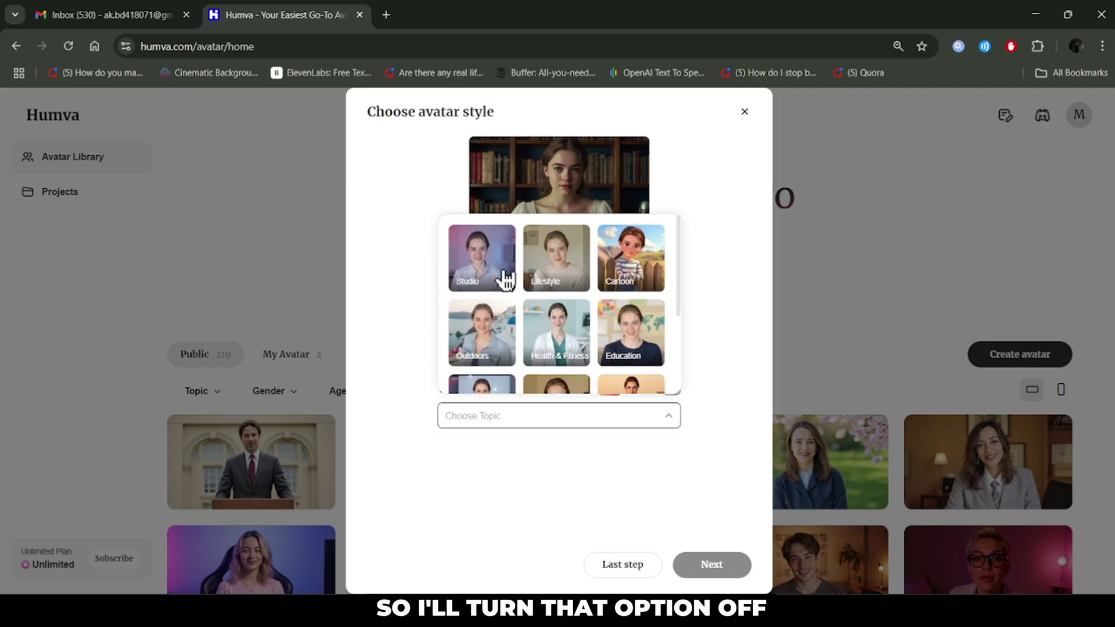
scroll(605, 328, down, 2)
scroll(605, 329, up, 3)
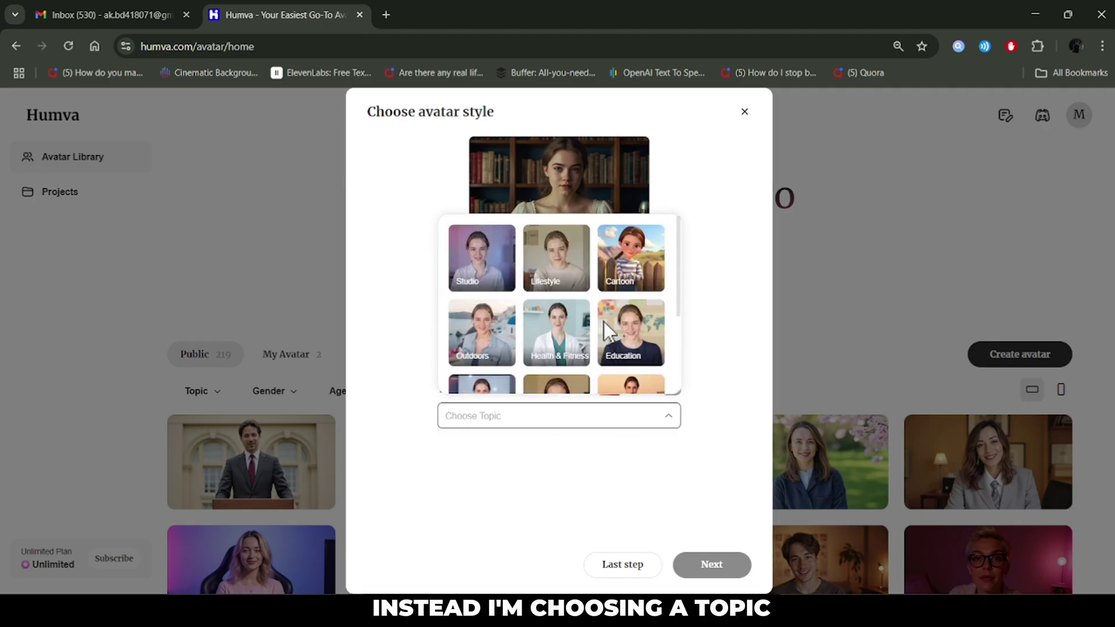
click(477, 270)
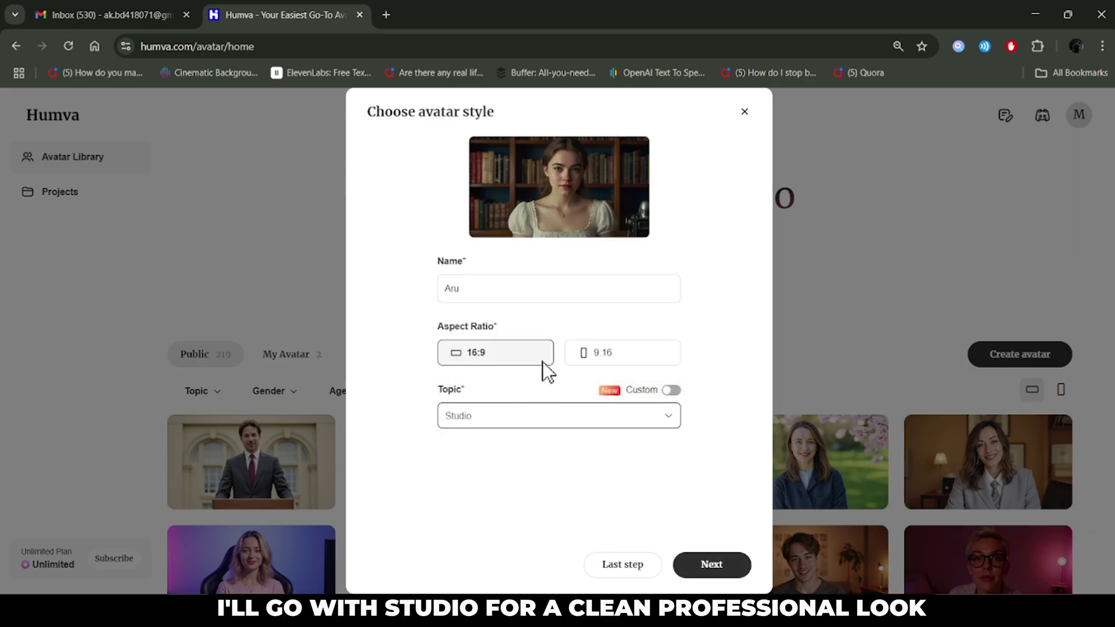
Generate Aru from the desk-lamp, warm-lit, guitar-room, neon-cloud and living-room Studio photos.
click(708, 570)
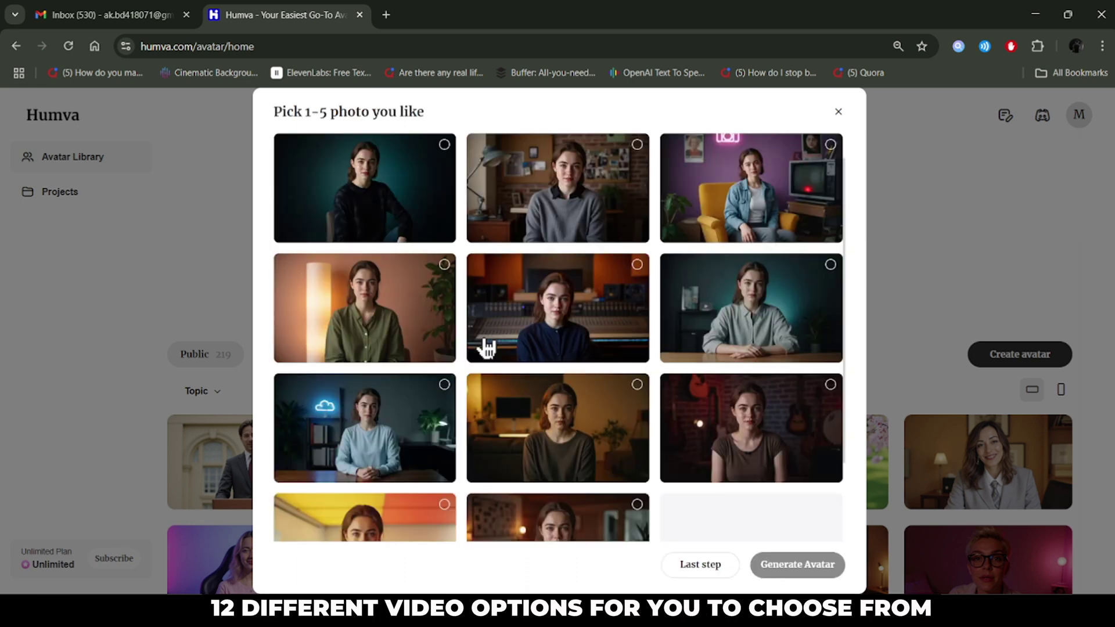
scroll(742, 499, down, 1)
scroll(697, 407, up, 2)
click(646, 168)
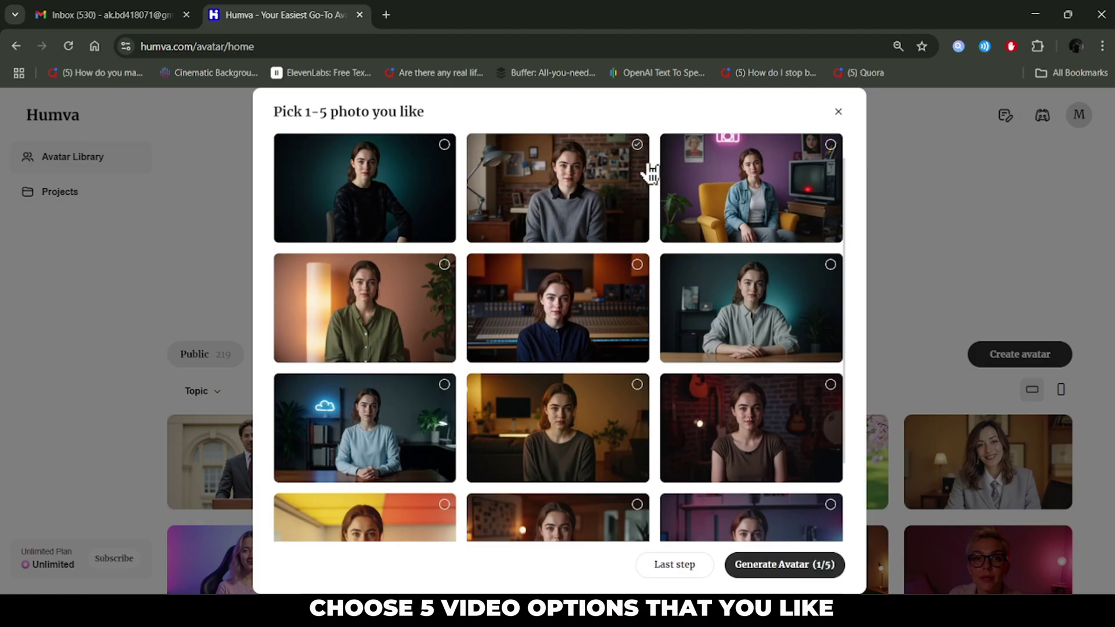
scroll(478, 345, down, 2)
click(637, 319)
click(828, 326)
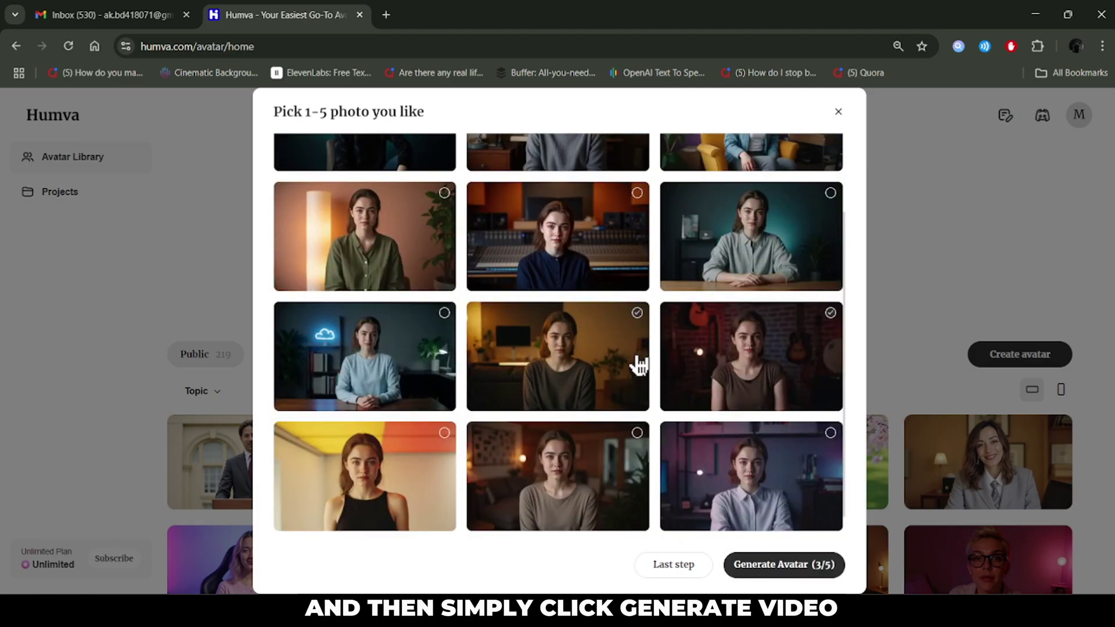
click(639, 438)
click(443, 319)
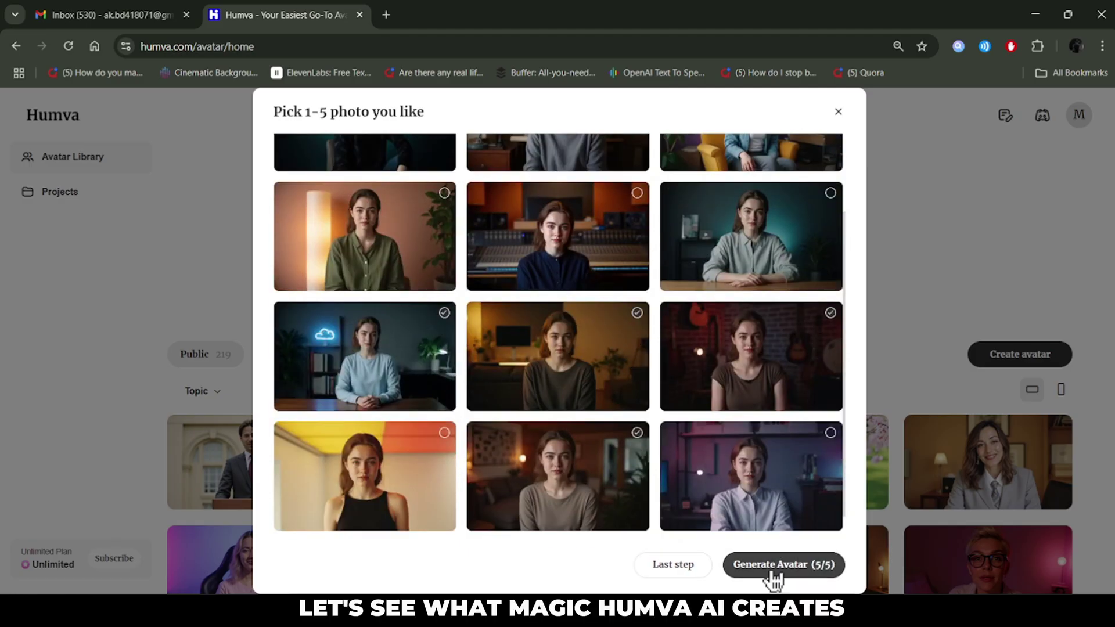
click(797, 577)
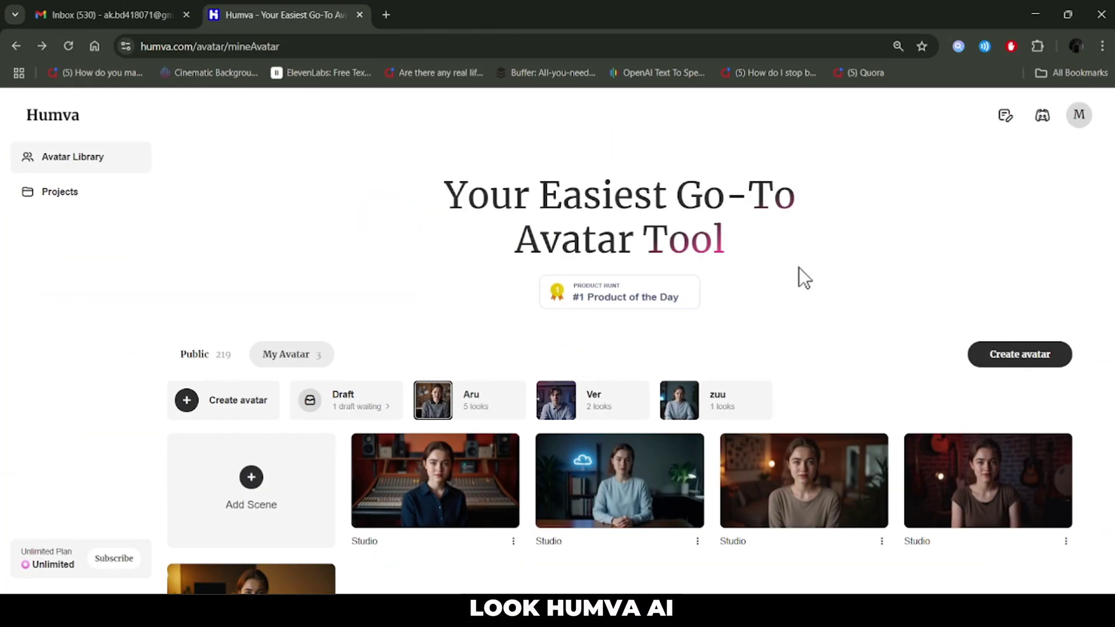
scroll(799, 267, down, 2)
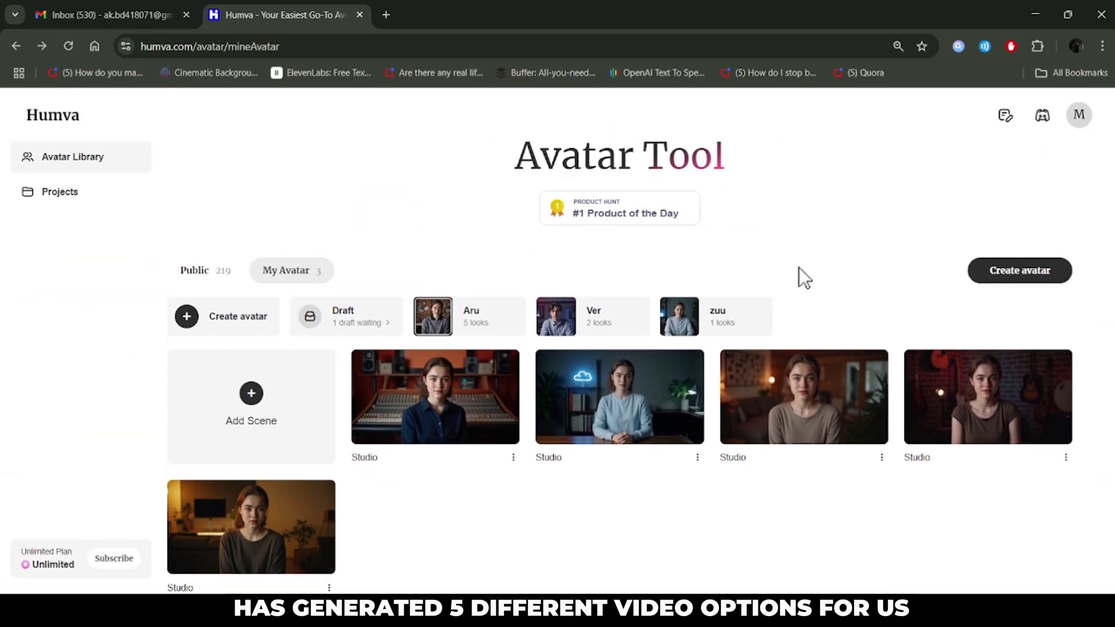
Open Aru's Studio look in the Editor and preview the first and neon-cloud scenes.
click(452, 395)
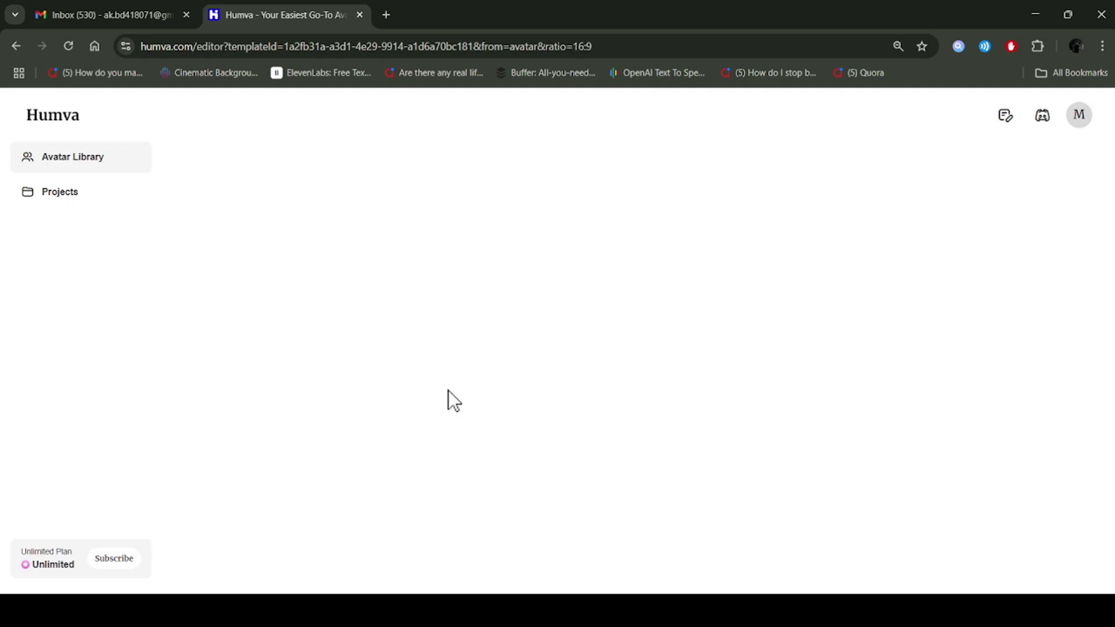
click(546, 360)
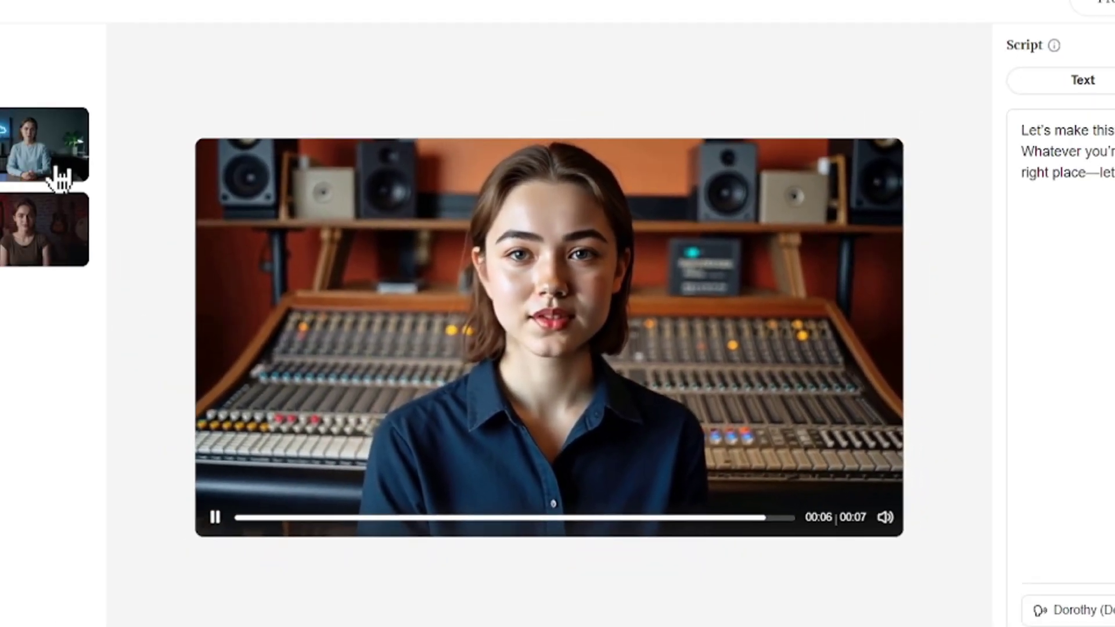
click(182, 232)
click(541, 365)
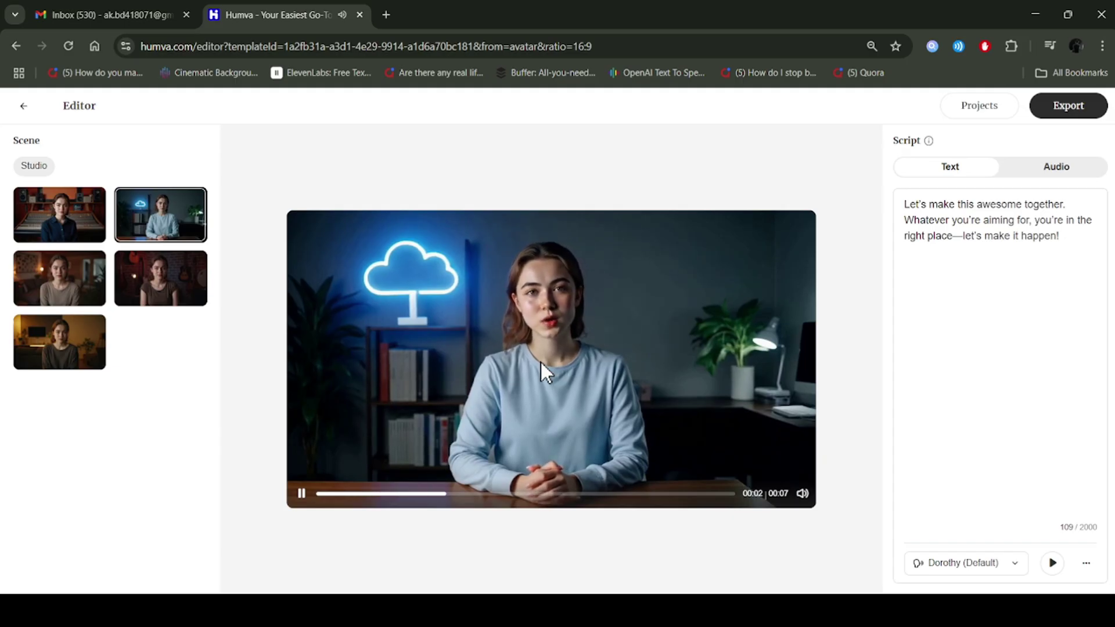
click(89, 271)
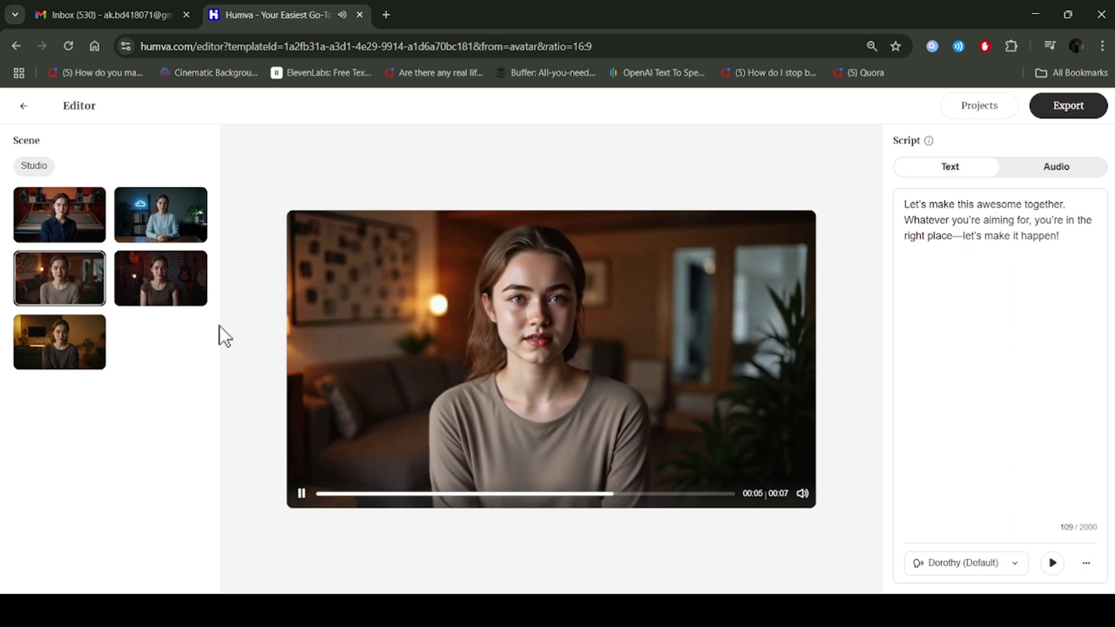
Preview the guitar-room and fifth scenes, then settle on the warm-lit living-room scene.
click(190, 302)
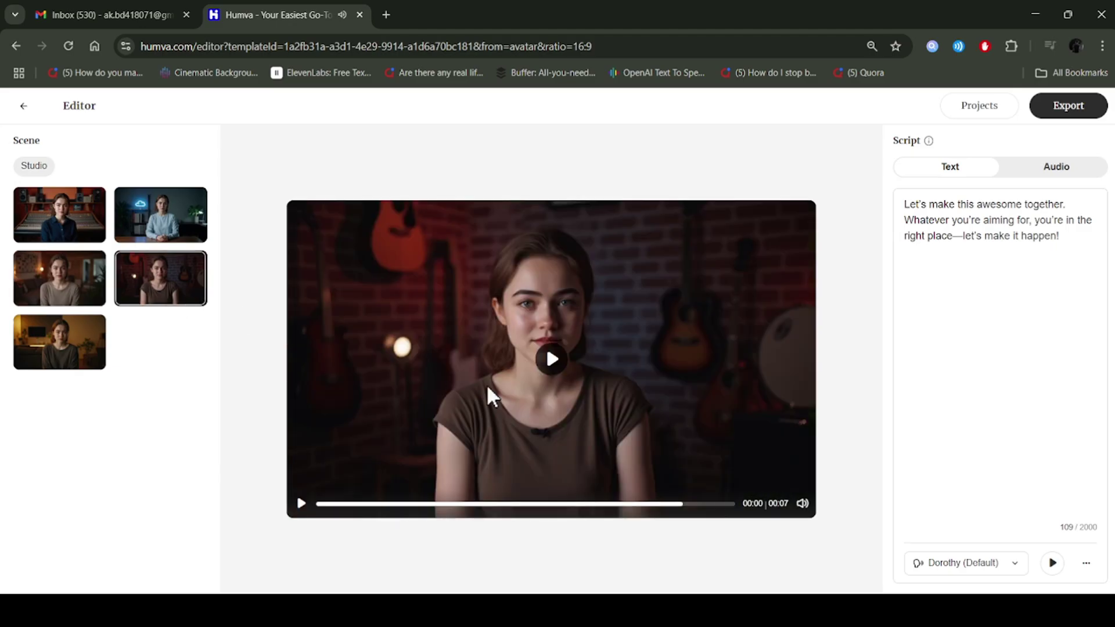
click(550, 361)
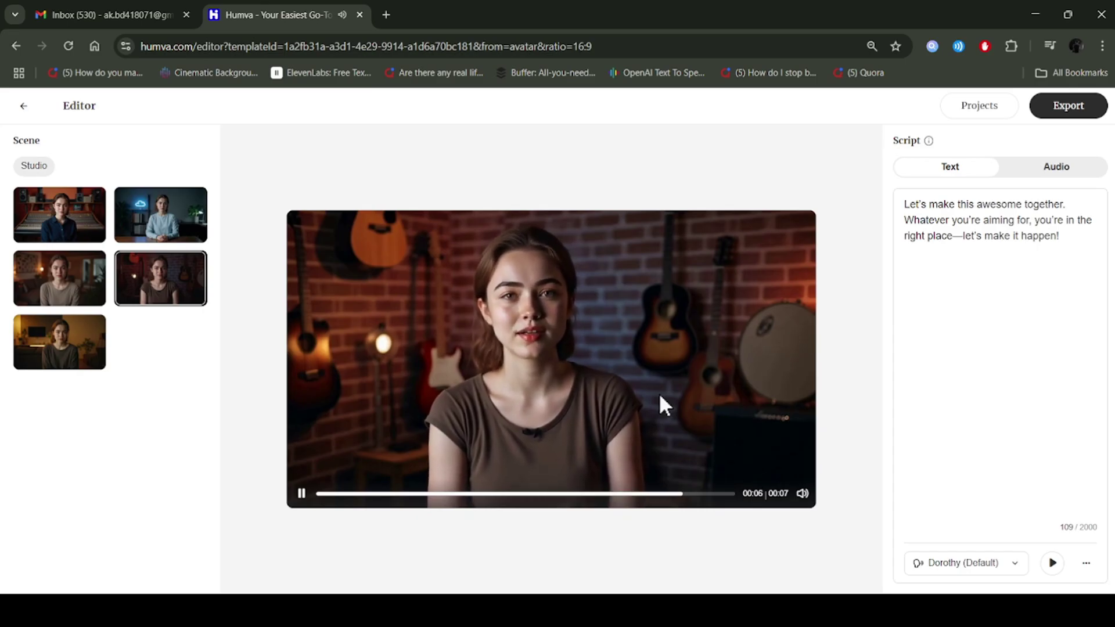
click(93, 350)
click(166, 301)
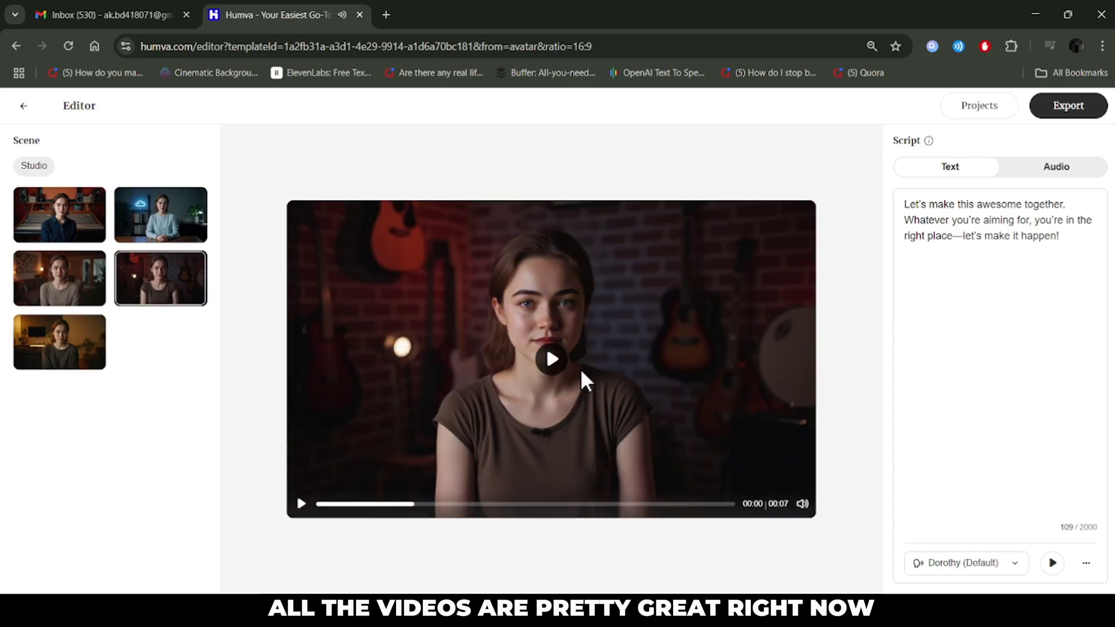
click(87, 291)
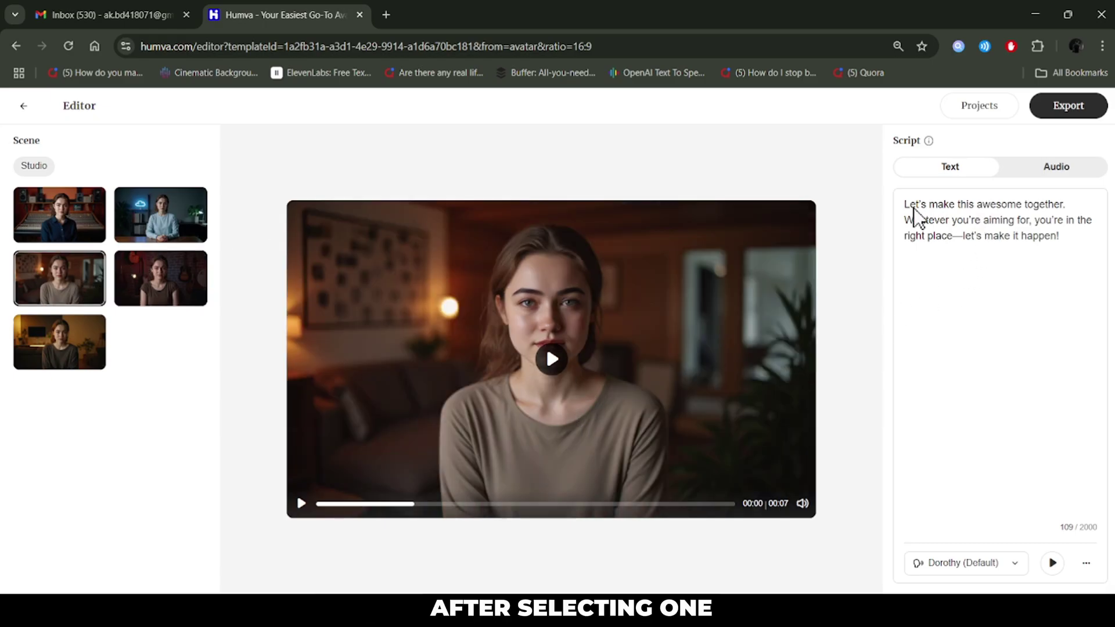
drag(905, 201, 1056, 243)
click(1008, 293)
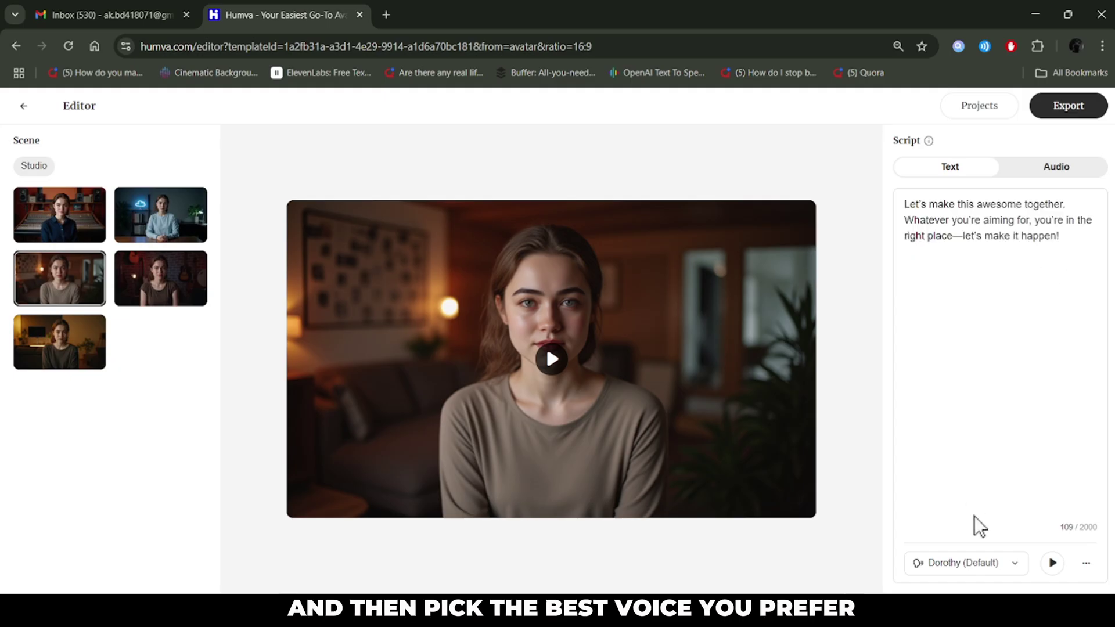
click(1010, 566)
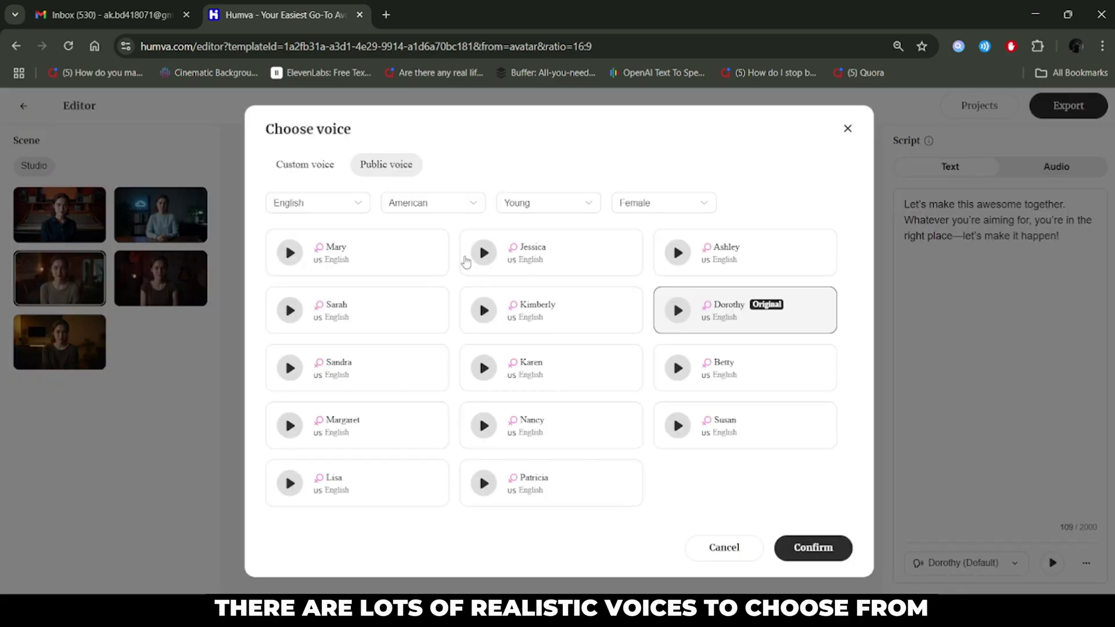
click(328, 202)
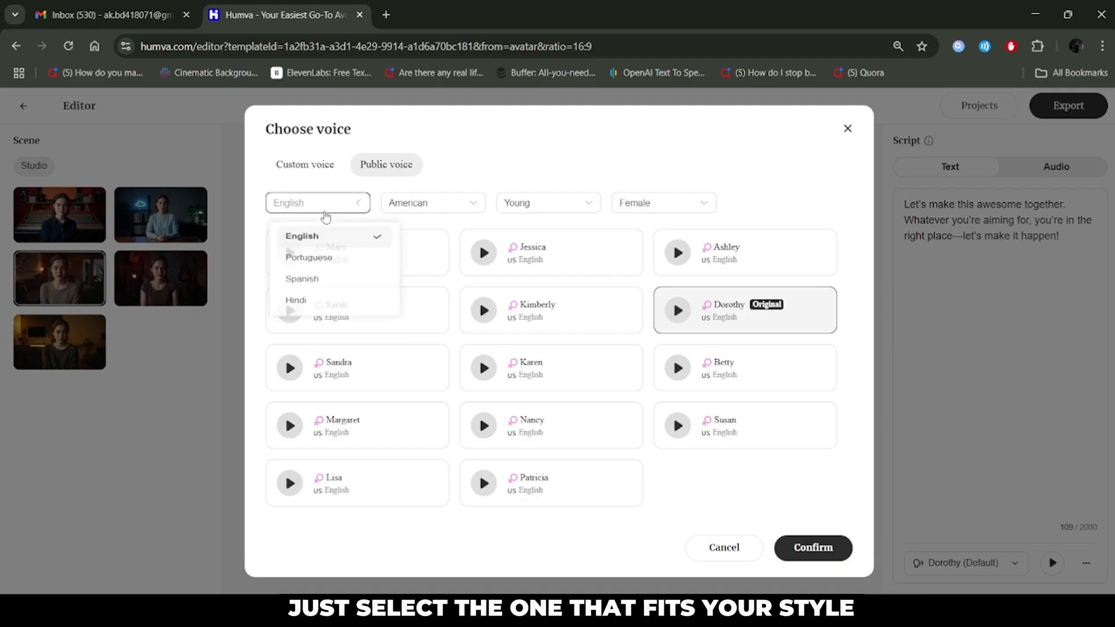
click(848, 129)
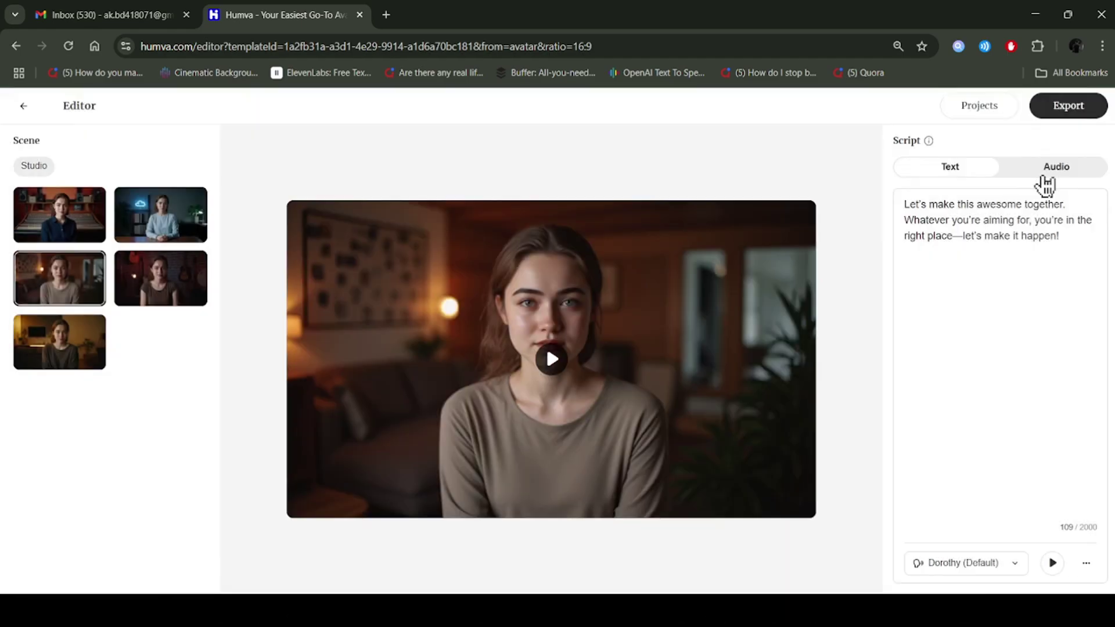
click(1038, 180)
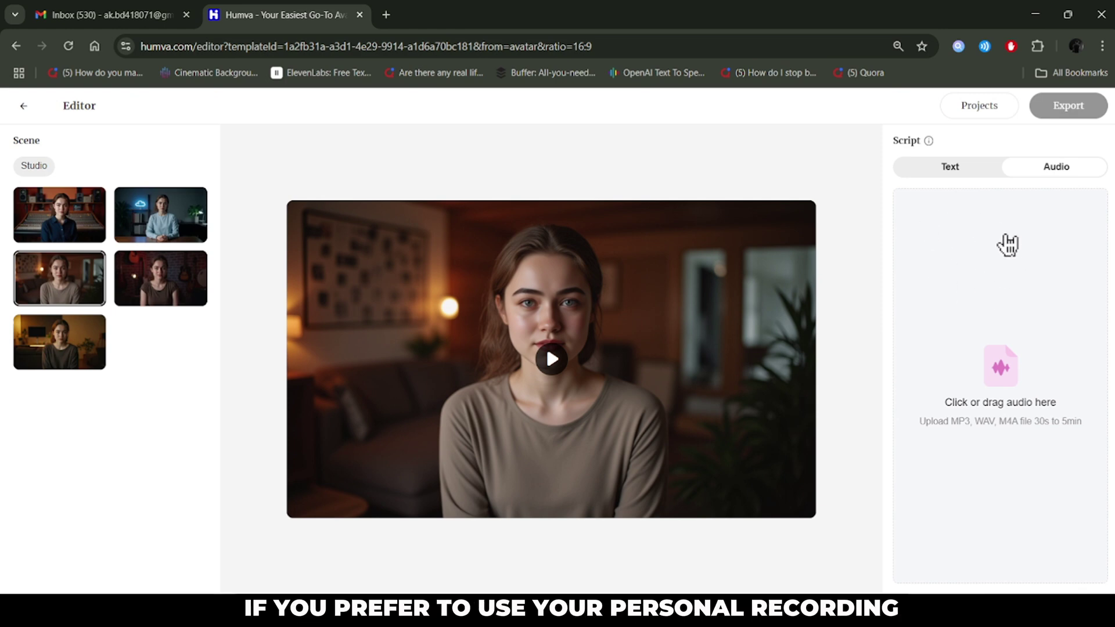
click(966, 172)
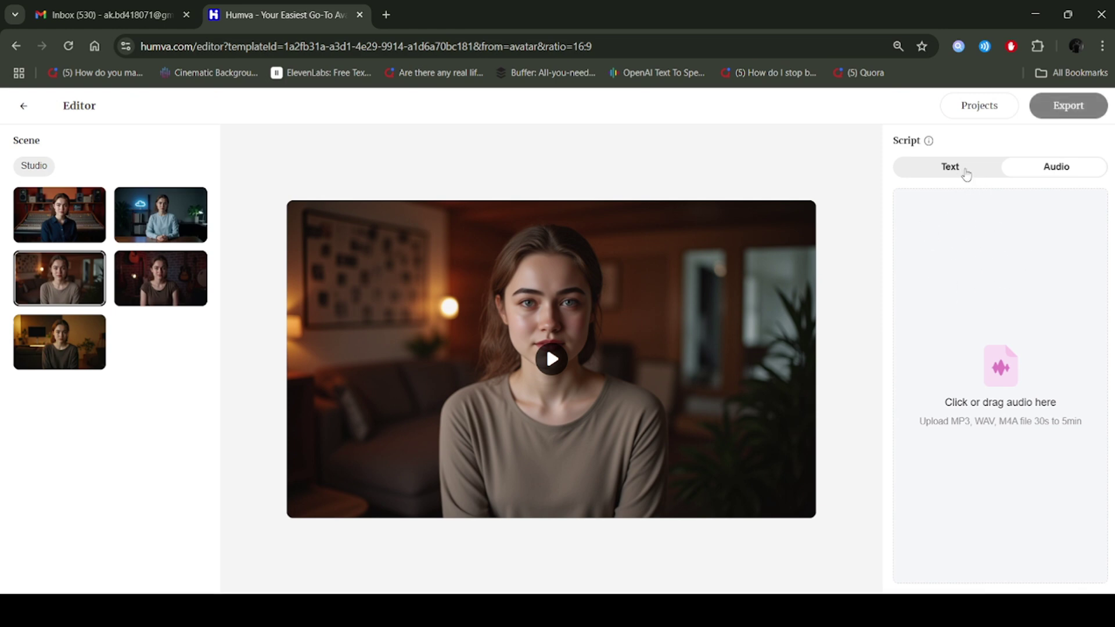
Replace the short script with the pasted 436-character 'Have you ever wished' script as plain text, and export the video.
drag(1061, 242, 908, 208)
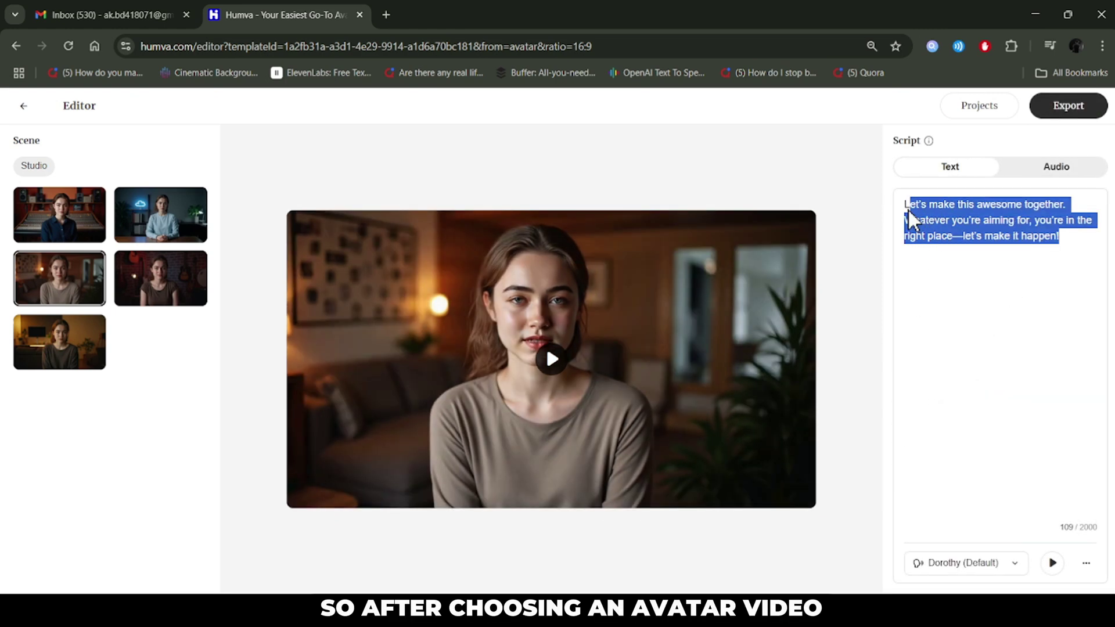
triple_click(906, 206)
right_click(911, 207)
click(718, 300)
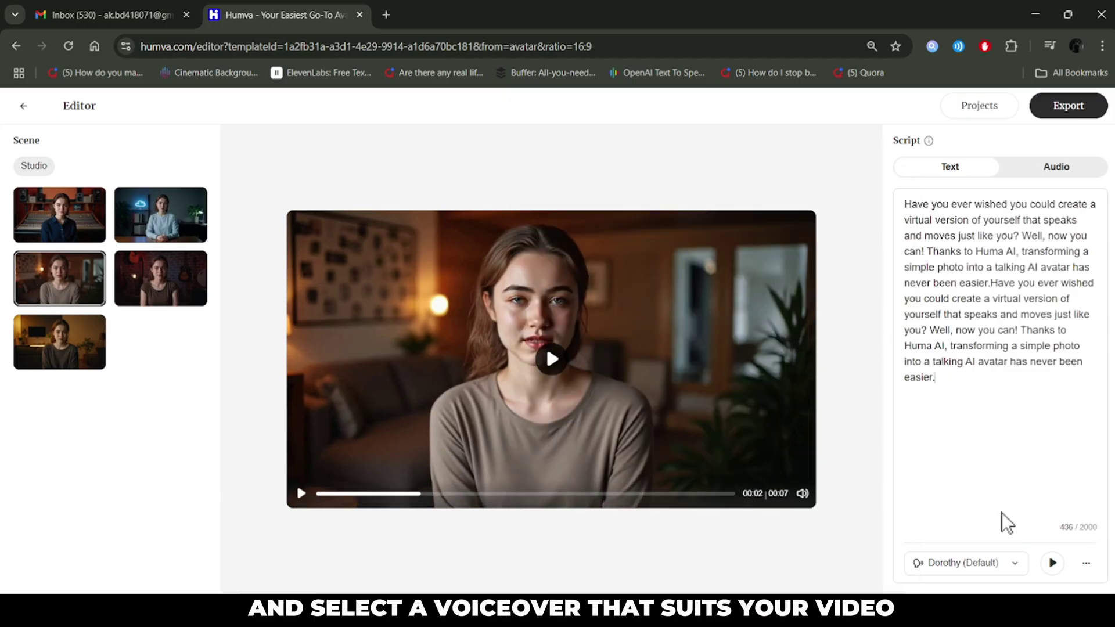
click(1056, 116)
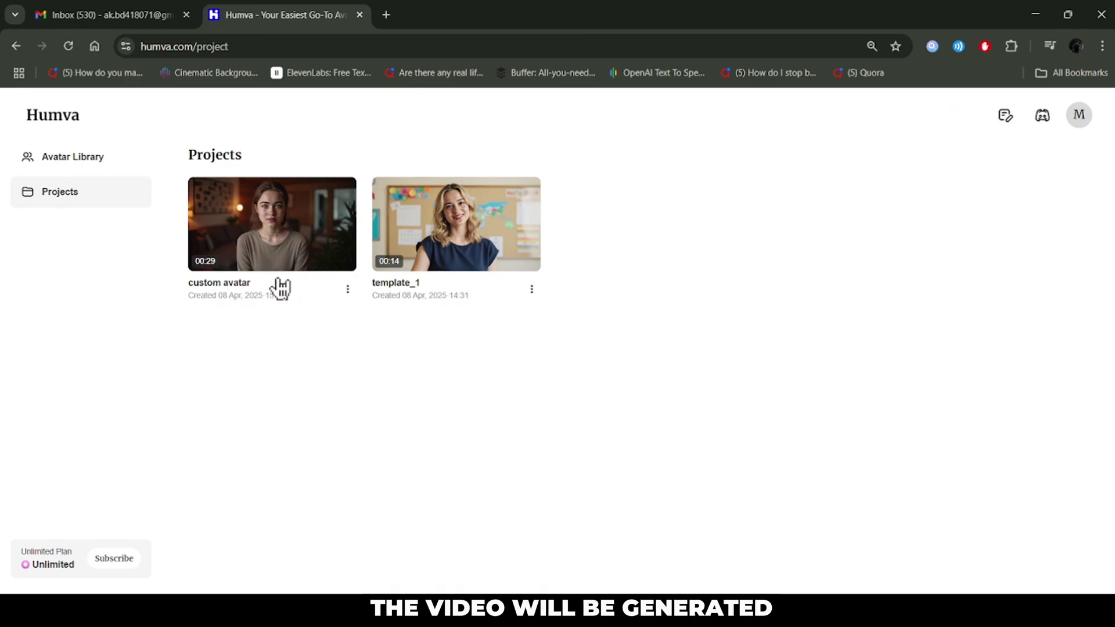
Download the 'custom avatar' project as a 3.3 MB MP4 into the Downloads folder.
click(348, 290)
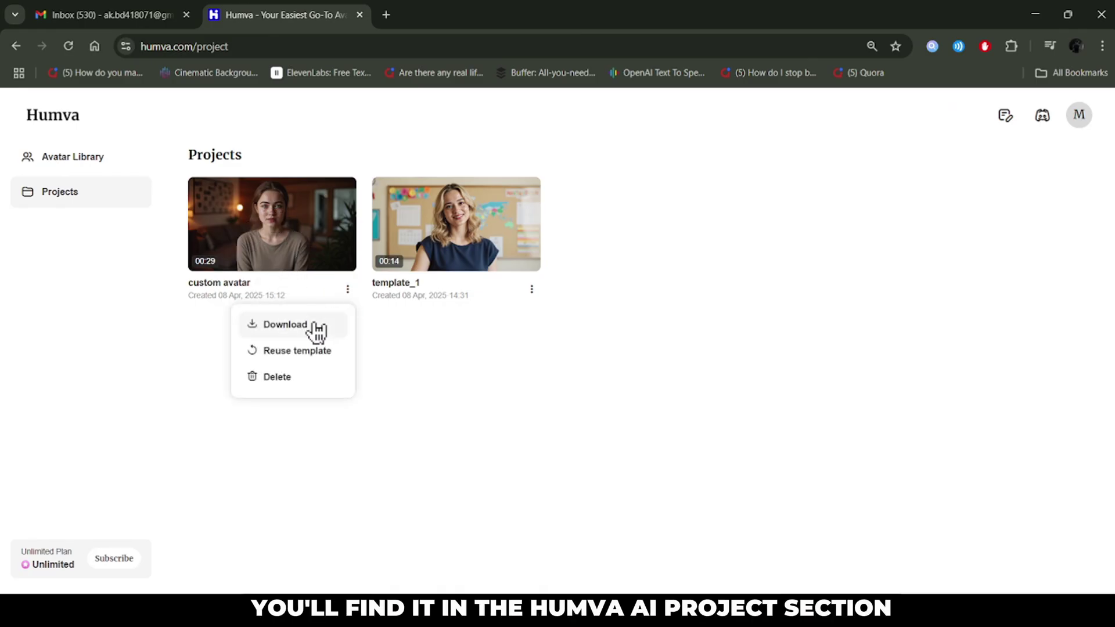
click(316, 328)
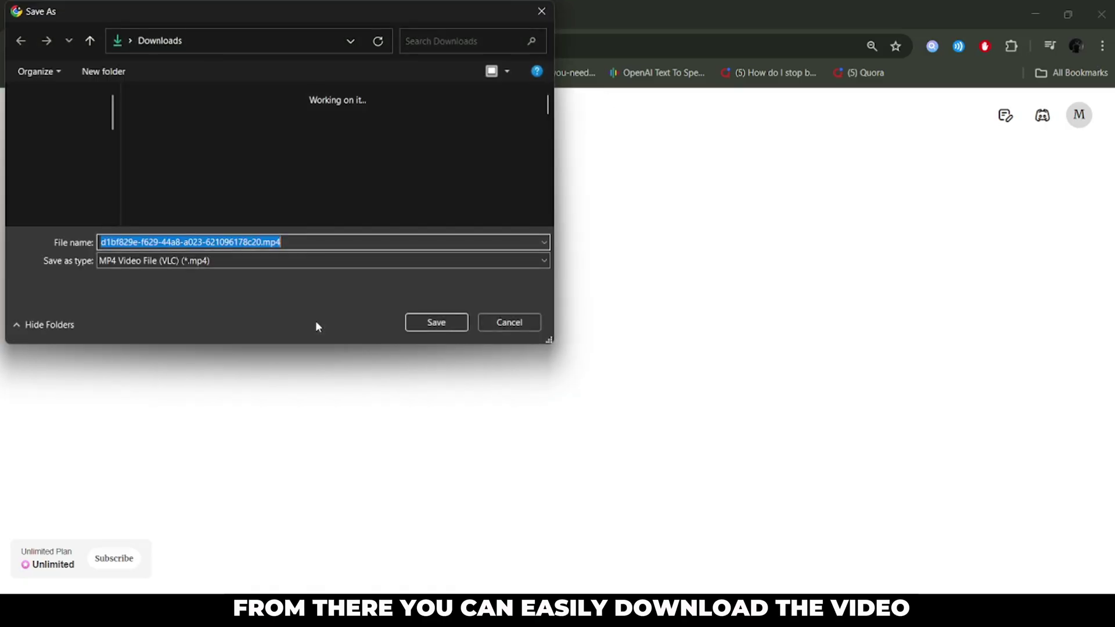
click(419, 320)
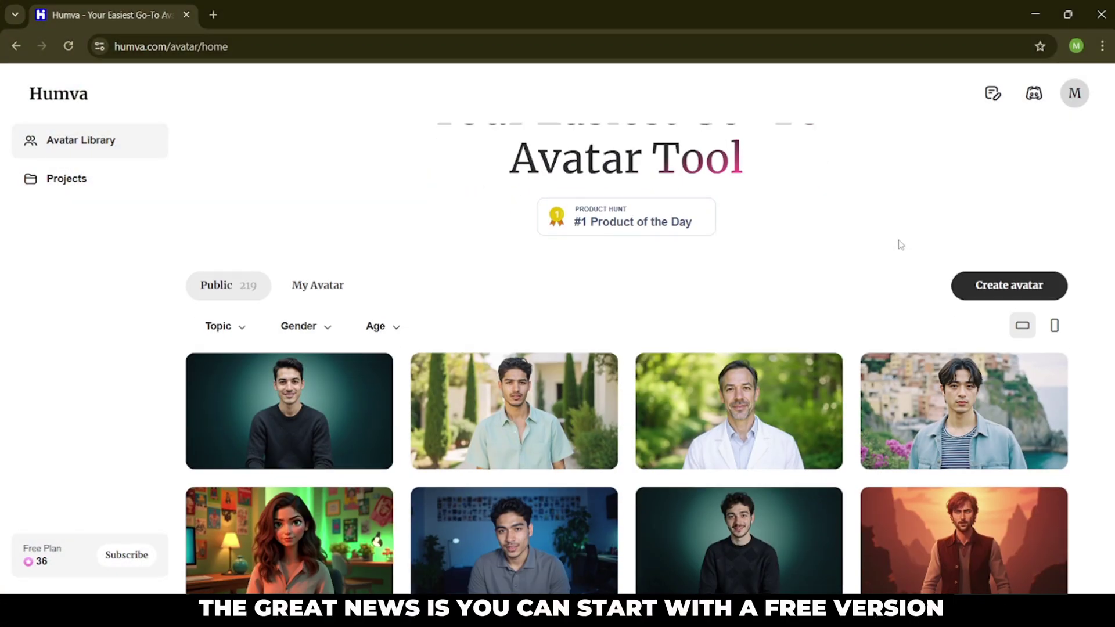
Switch the avatar library to the Portrait card layout.
scroll(900, 244, down, 3)
Start a subscription to the Standard plan at $19 per month.
scroll(899, 244, down, 1)
scroll(898, 244, up, 1)
click(1055, 176)
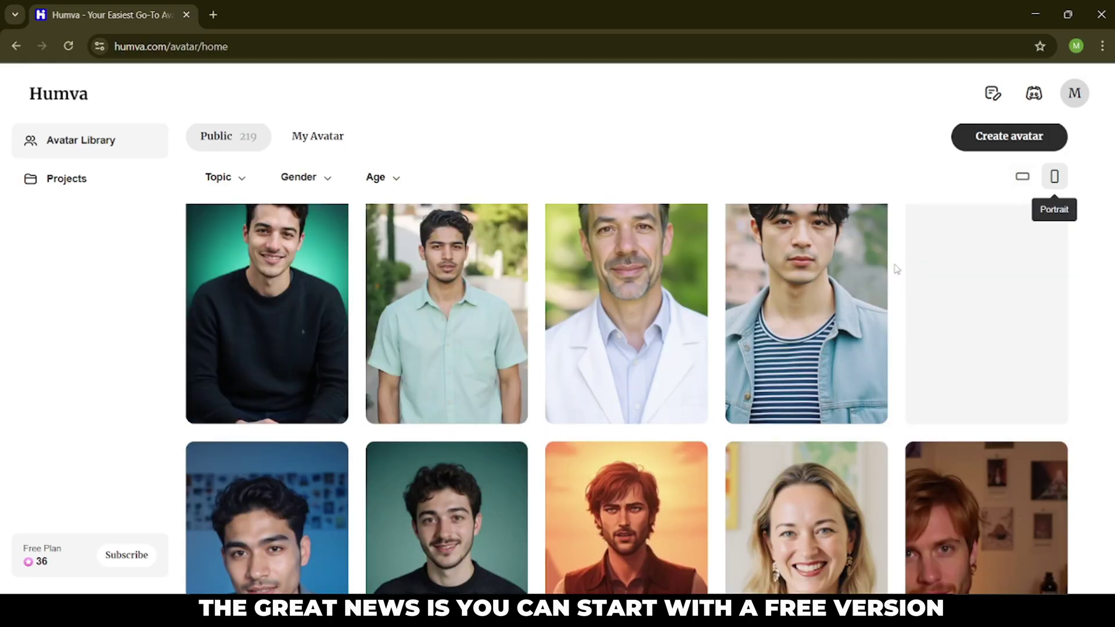
scroll(896, 269, up, 3)
scroll(896, 269, down, 12)
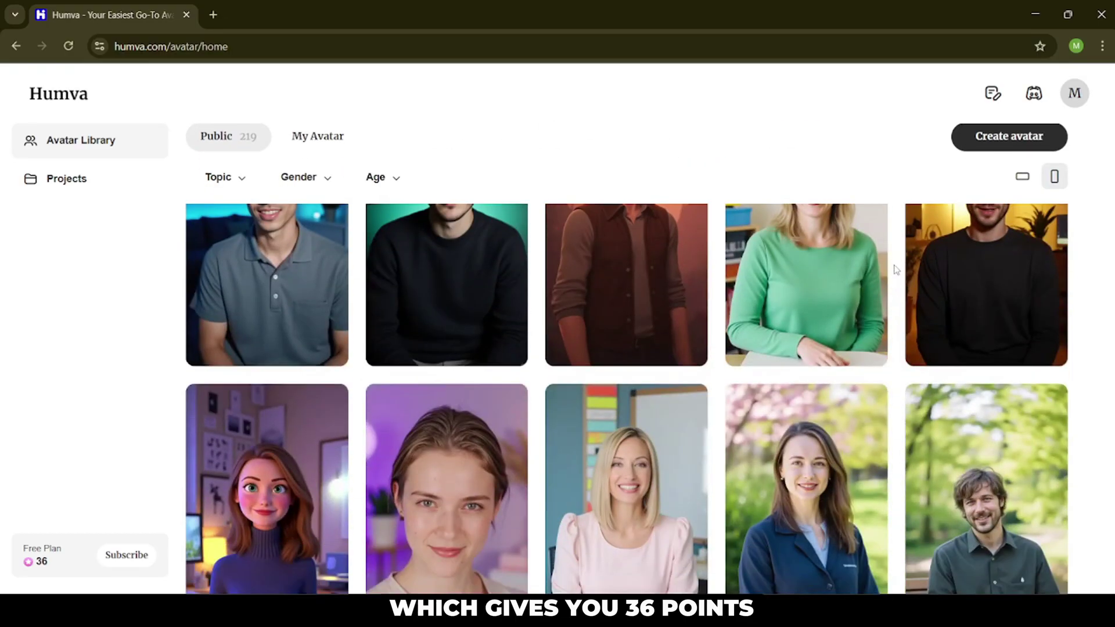
scroll(896, 270, down, 8)
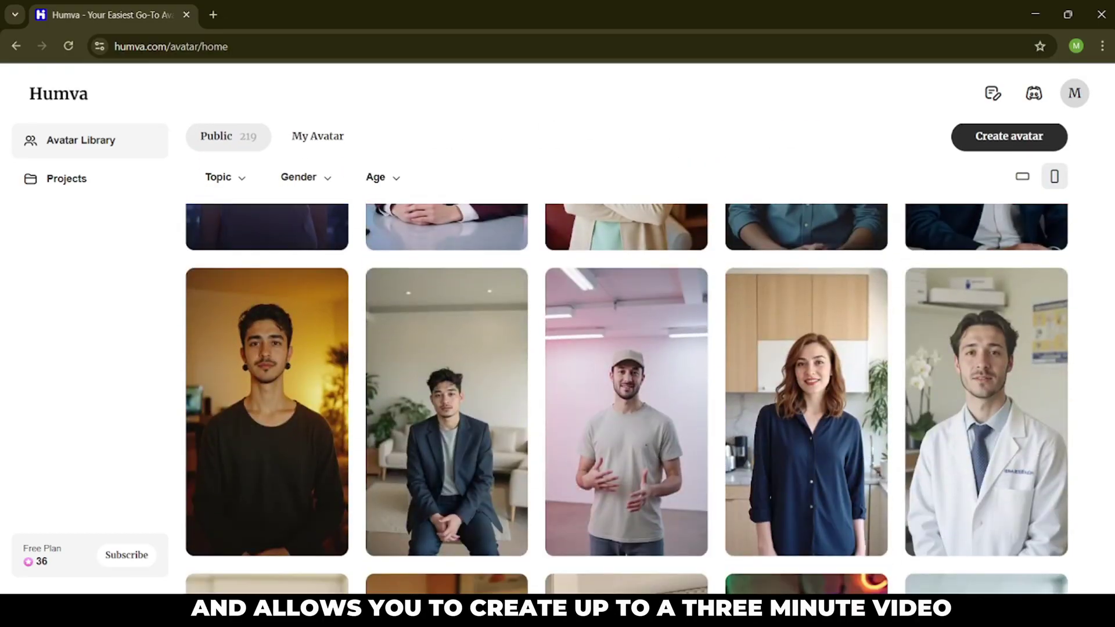
click(112, 559)
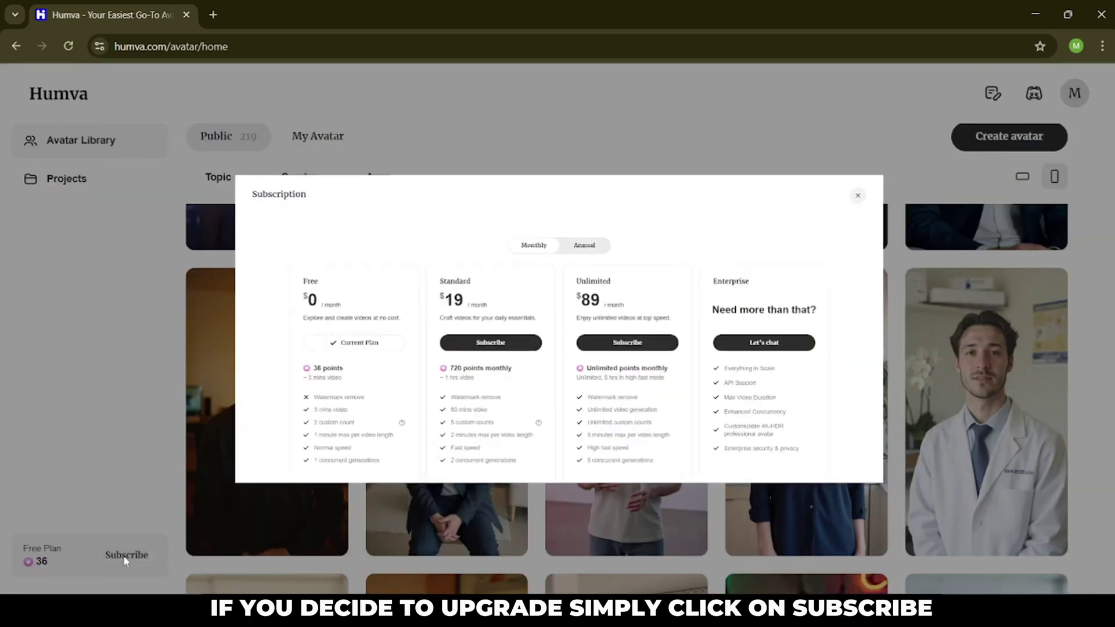
scroll(364, 402, down, 1)
click(423, 324)
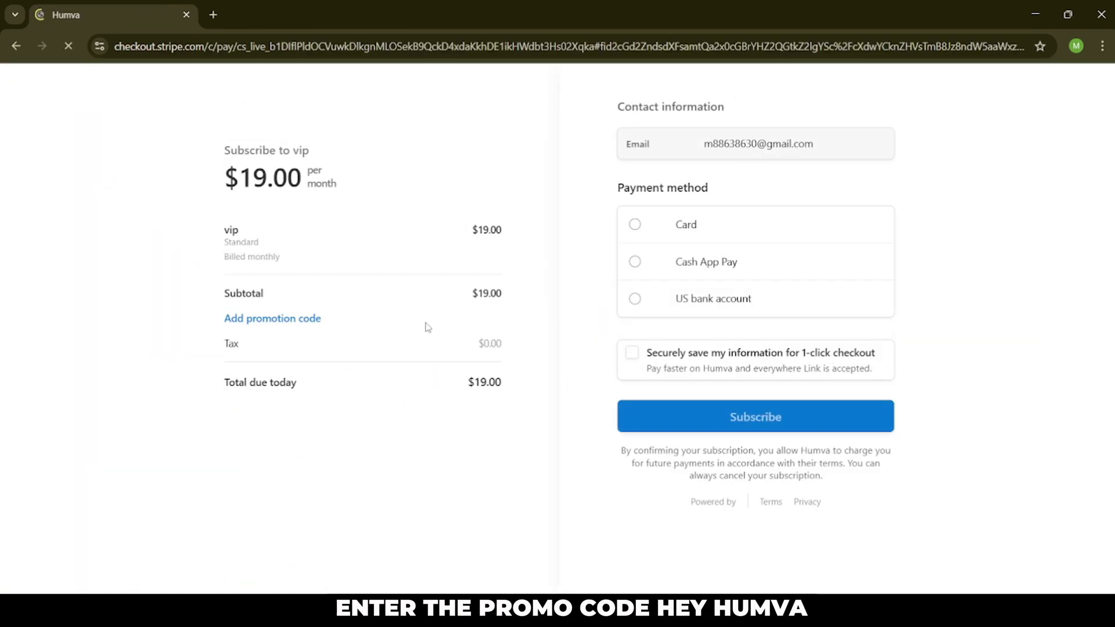
Apply the HEYHUMVA promotion code, cutting the first month to $0.10.
click(271, 319)
text(HEYHUMVA)
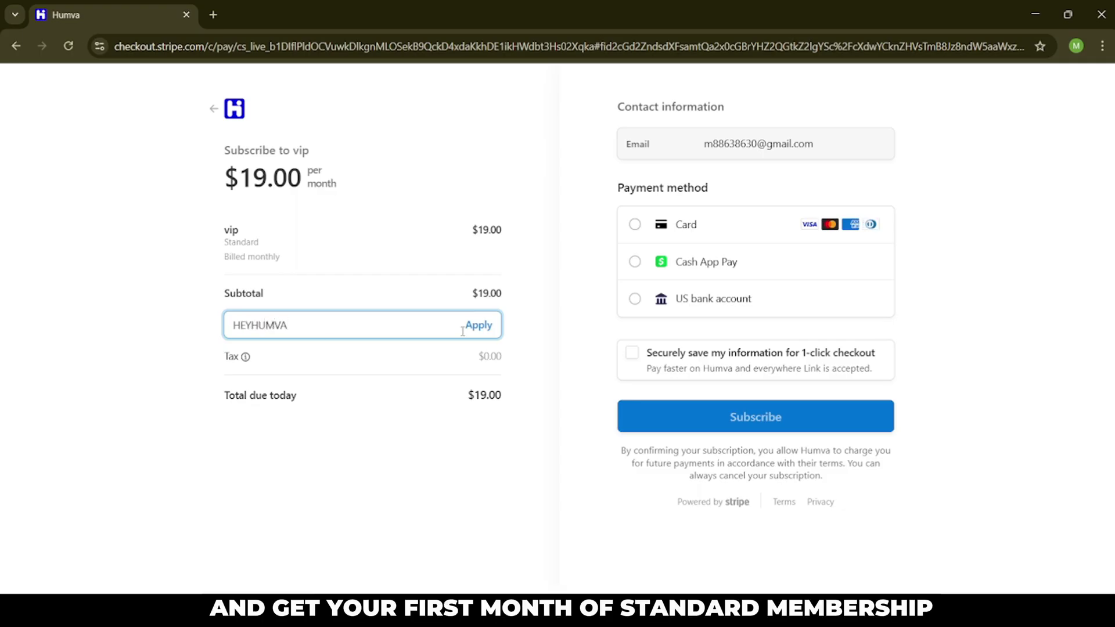
click(482, 327)
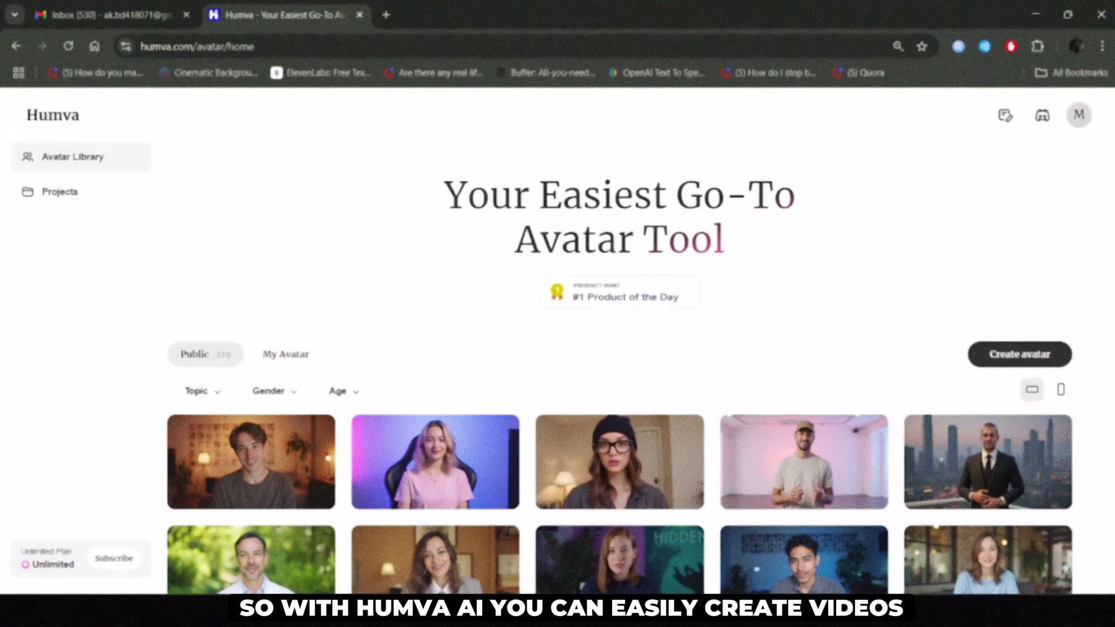
scroll(619, 368, down, 2)
scroll(619, 368, down, 2)
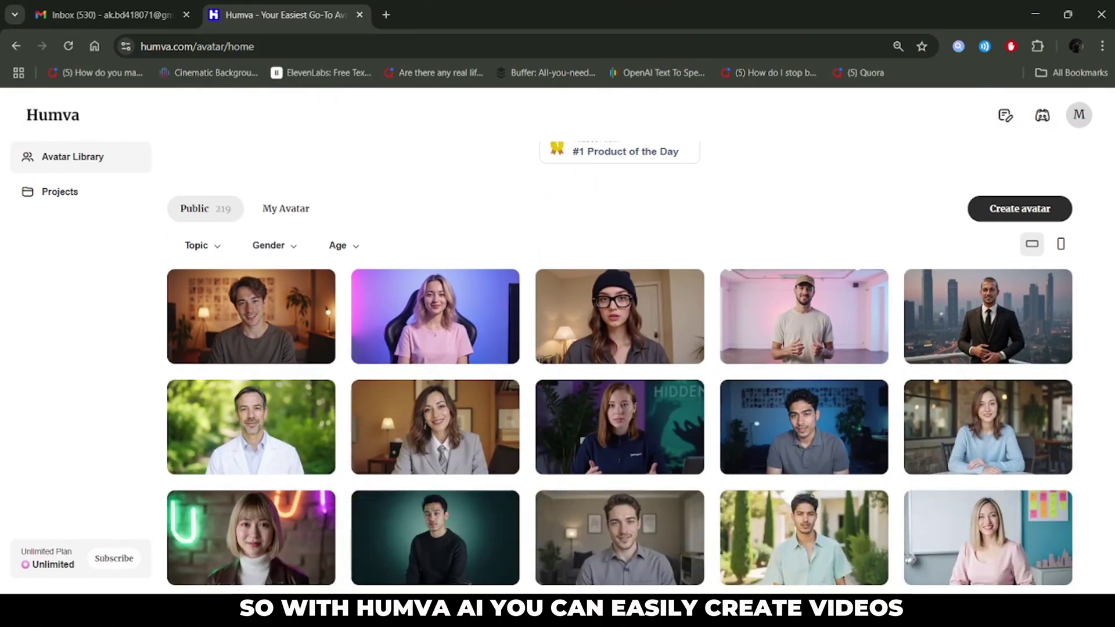
scroll(619, 369, down, 4)
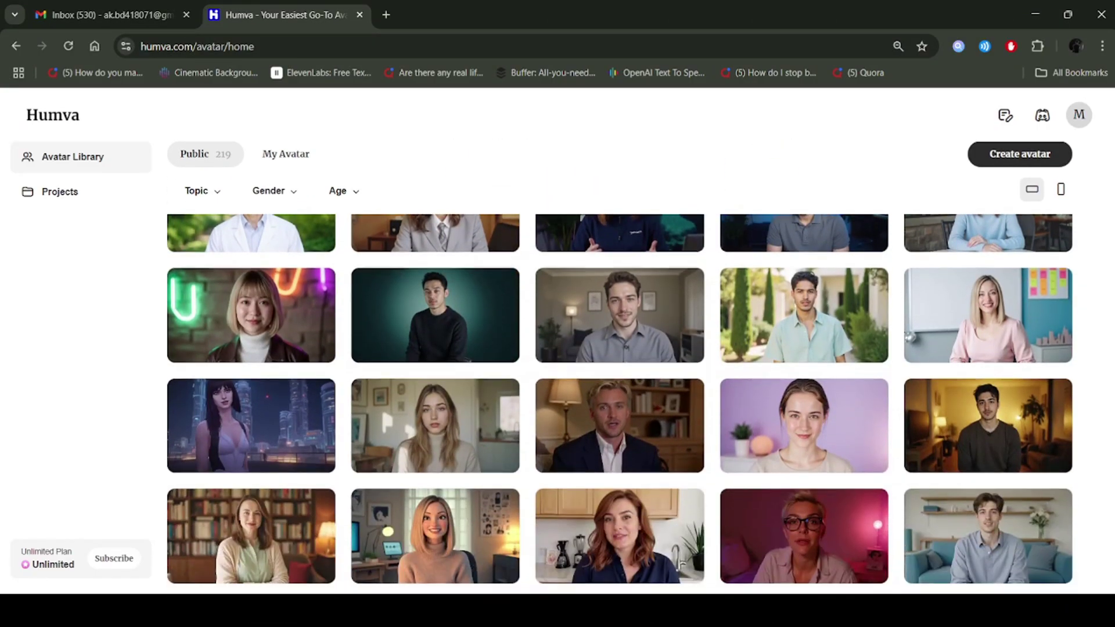
scroll(619, 369, down, 5)
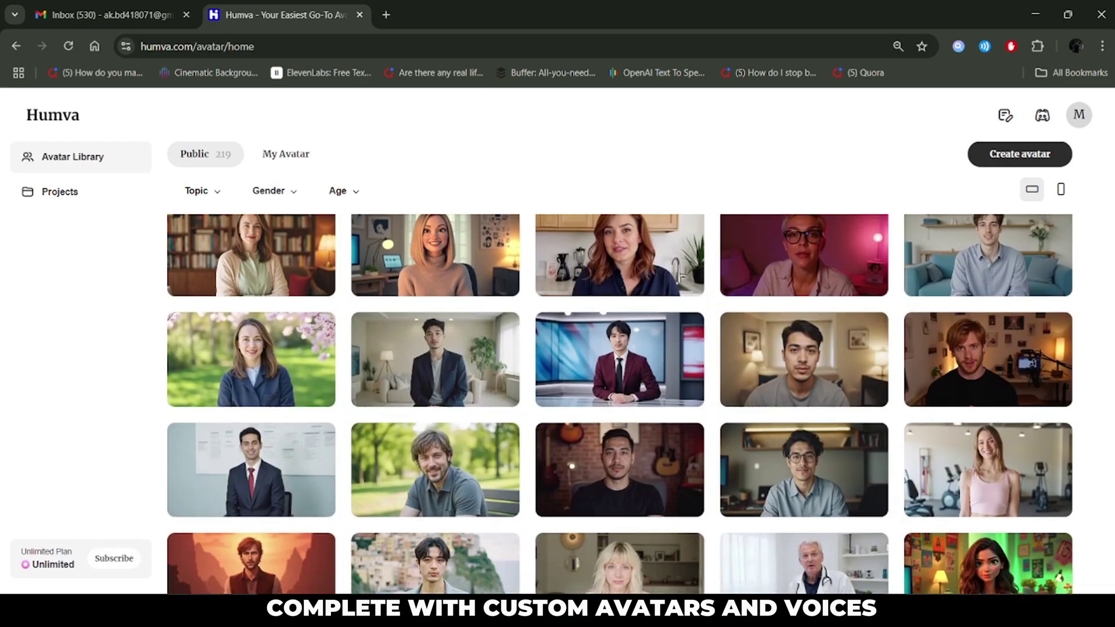
scroll(620, 369, down, 1)
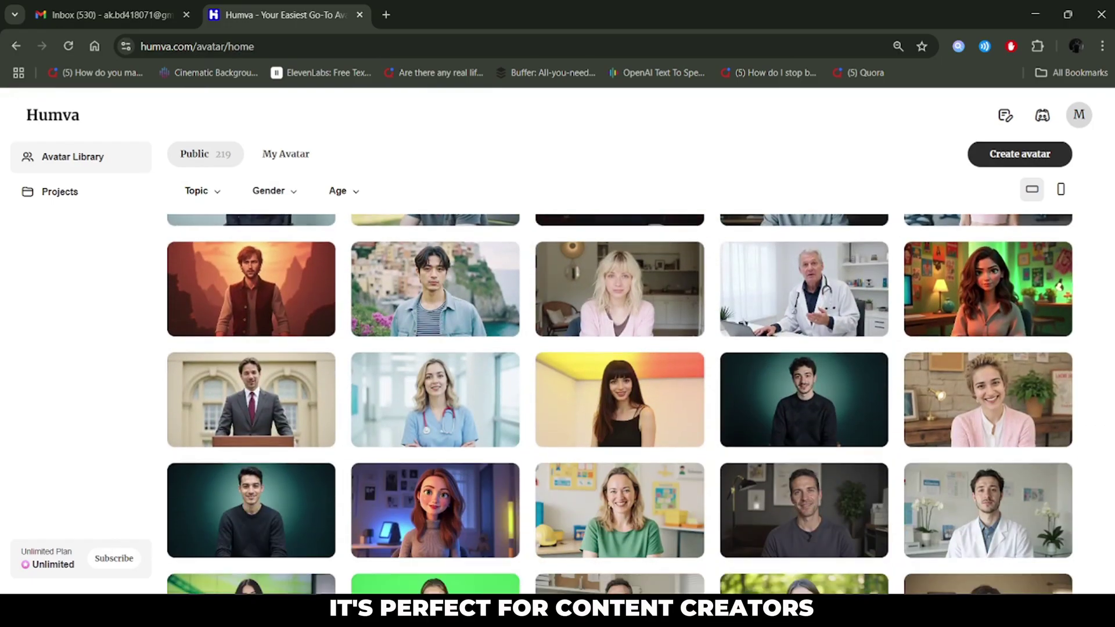